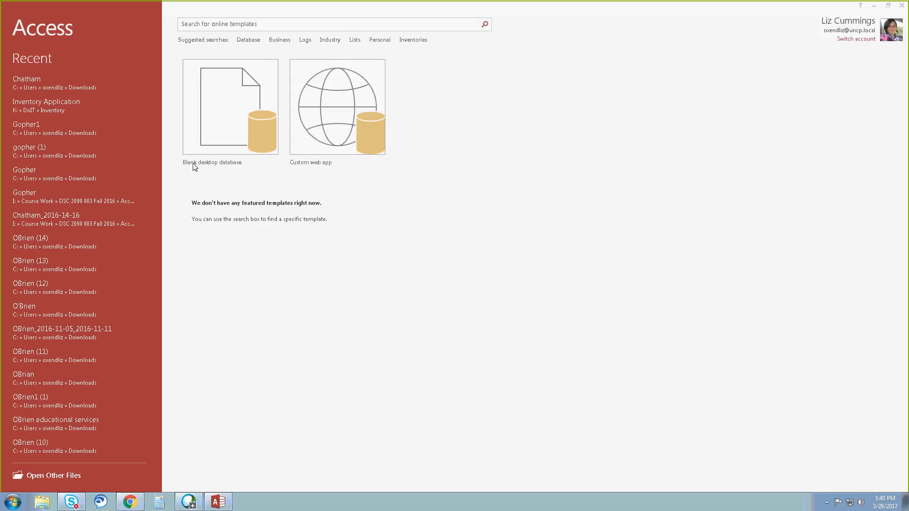
Create a blank desktop database named Chatham in the Downloads folder.
{"action": "left_click", "coordinate": [240, 107]}
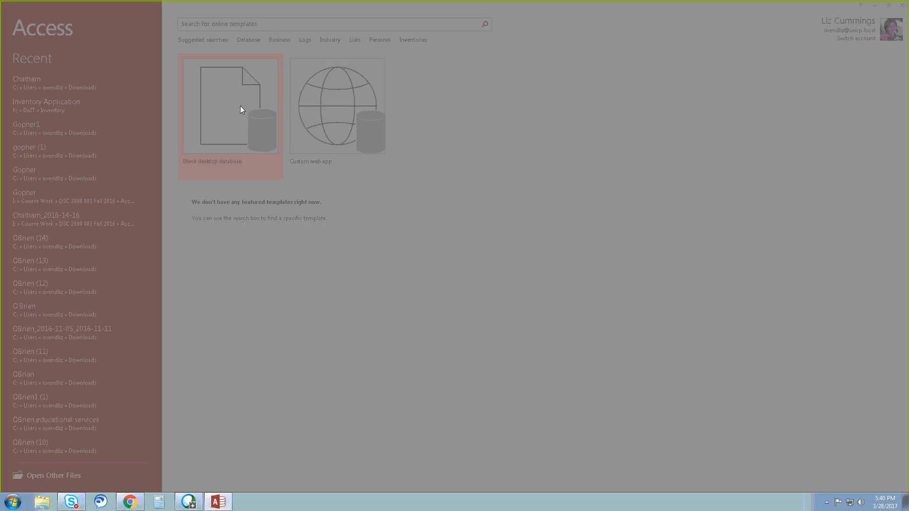
{"action": "left_click_drag", "start_coordinate": [459, 236], "coordinate": [414, 243]}
{"action": "type", "text": "C"}
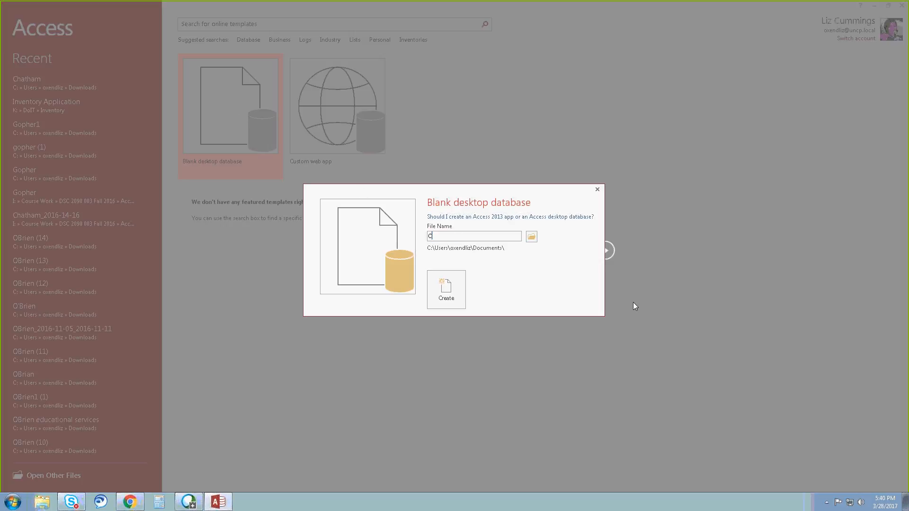
{"action": "type", "text": "hatham"}
{"action": "left_click", "coordinate": [531, 237]}
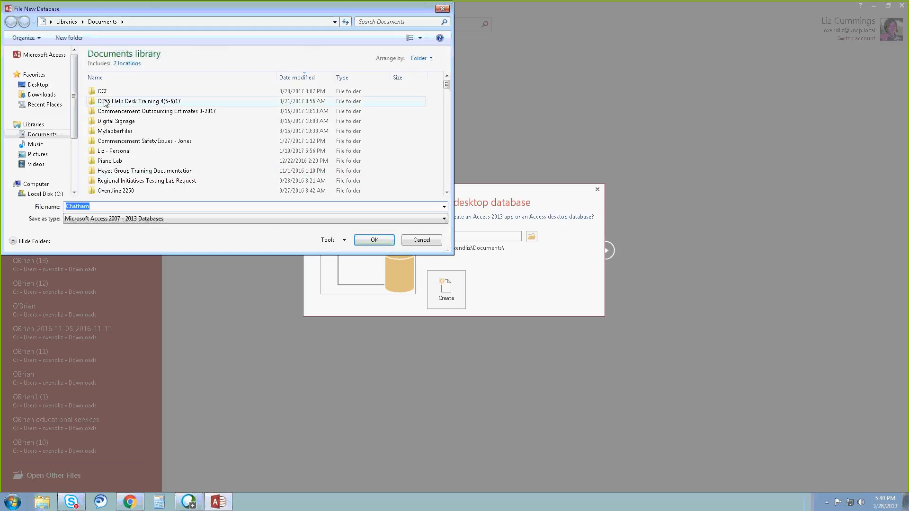
{"action": "left_click", "coordinate": [42, 94]}
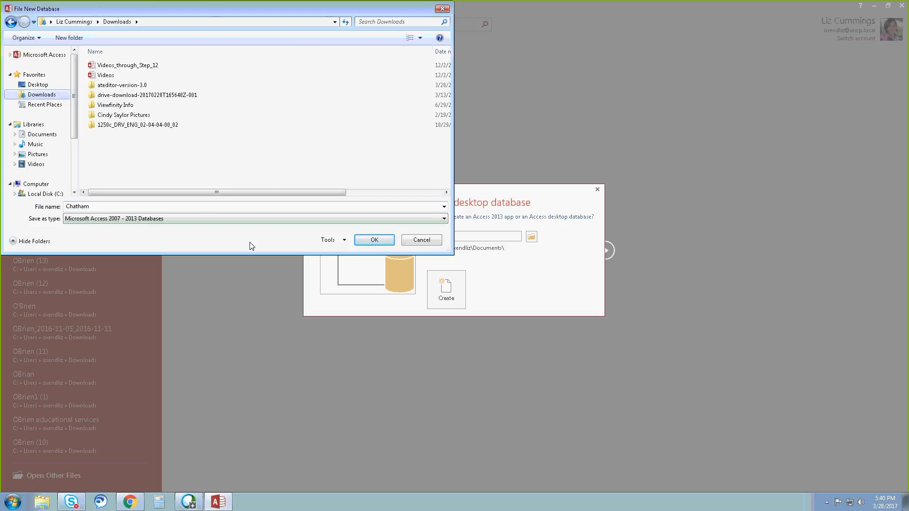
{"action": "left_click", "coordinate": [374, 240]}
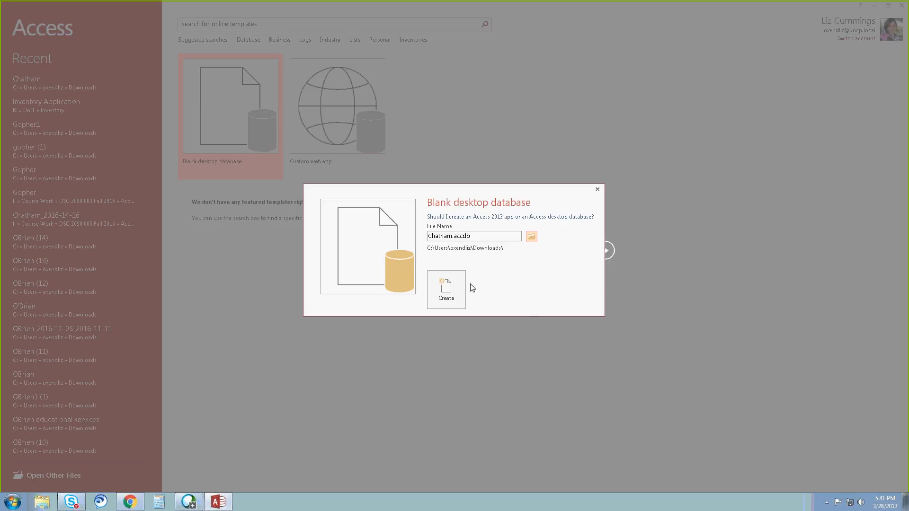
{"action": "left_click", "coordinate": [453, 292]}
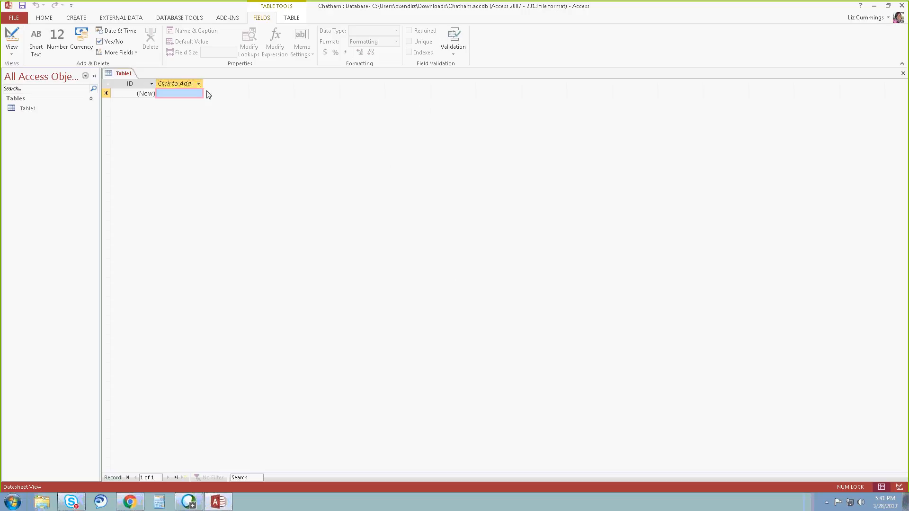
Rename the new table's default ID field to VisitID.
{"action": "left_click", "coordinate": [14, 60]}
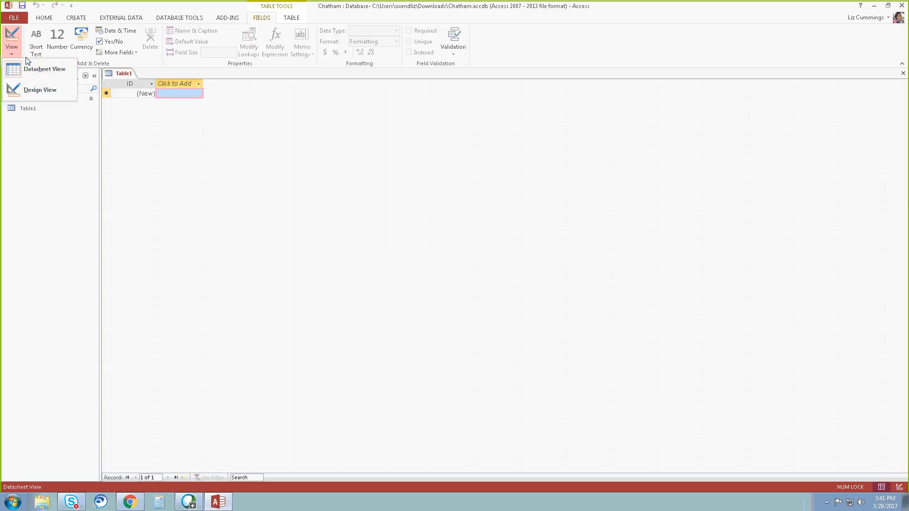
{"action": "left_click", "coordinate": [135, 89]}
{"action": "left_click", "coordinate": [132, 83]}
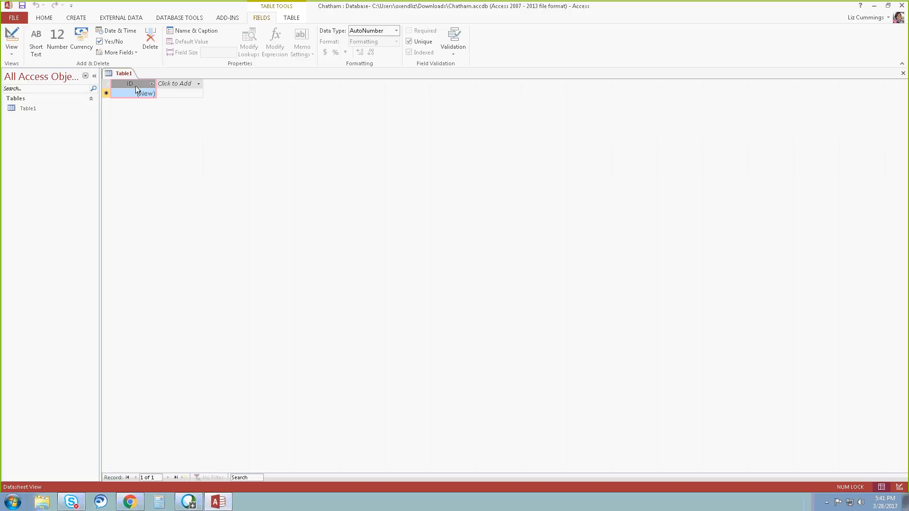
{"action": "right_click", "coordinate": [136, 85]}
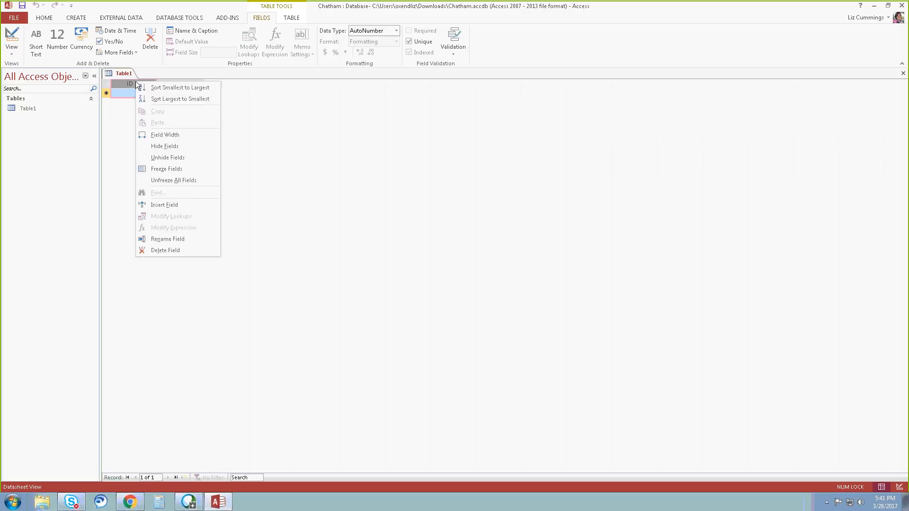
{"action": "left_click", "coordinate": [132, 84]}
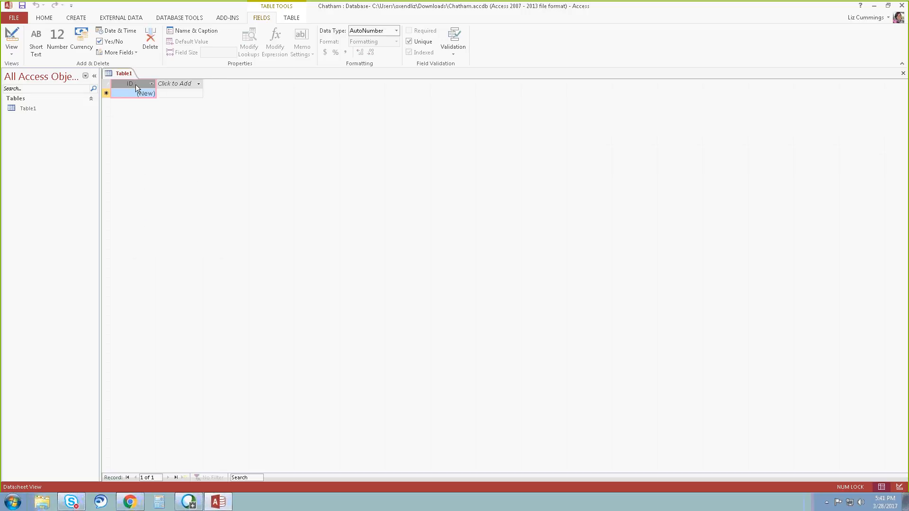
{"action": "right_click", "coordinate": [135, 84]}
{"action": "left_click", "coordinate": [161, 235]}
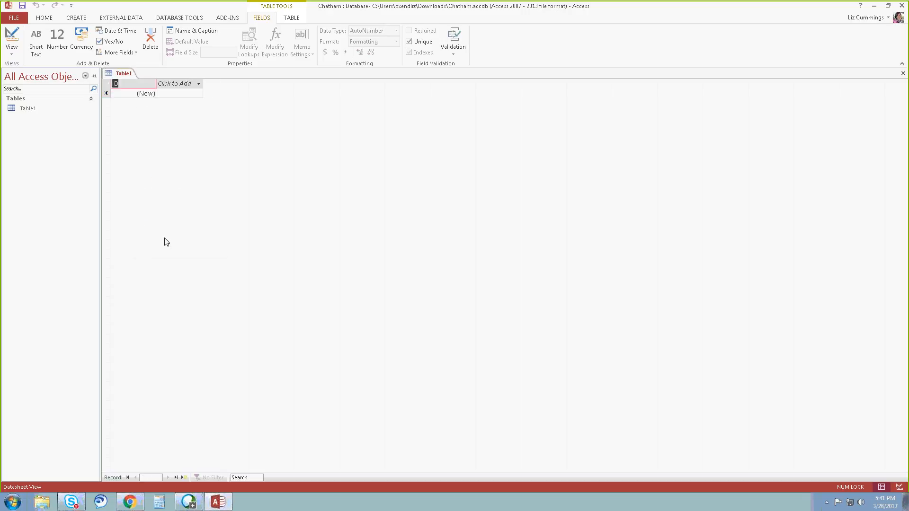
{"action": "type", "text": "VisitID"}
{"action": "left_click", "coordinate": [141, 96]}
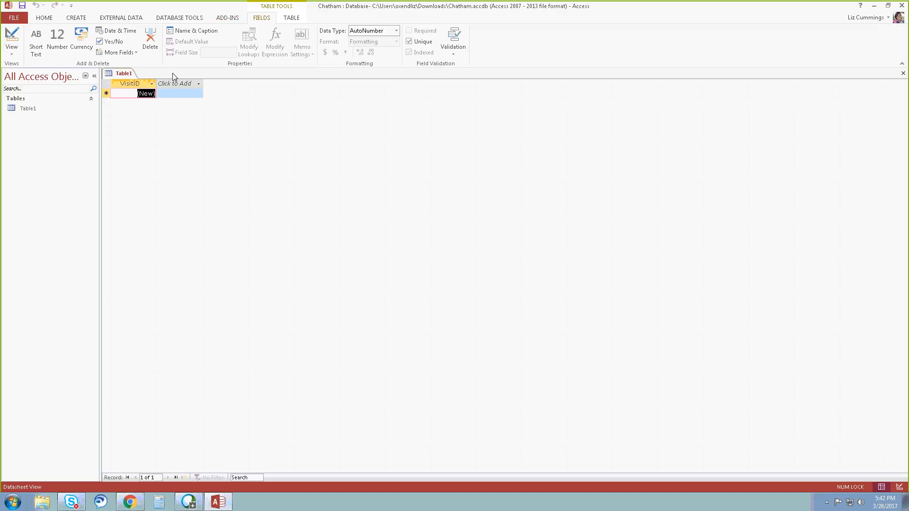
Set the data type of the VisitID field to Short Text.
{"action": "left_click", "coordinate": [123, 92]}
{"action": "left_click", "coordinate": [396, 31]}
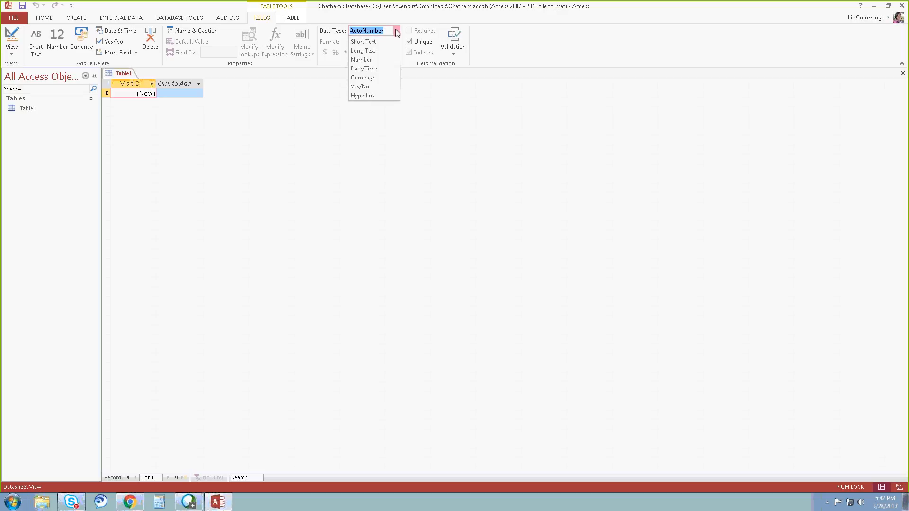
{"action": "left_click", "coordinate": [364, 41]}
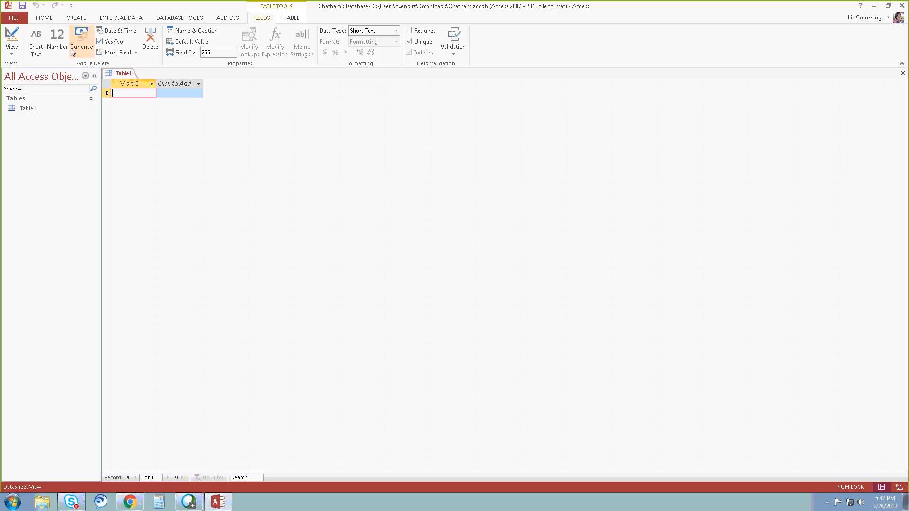
Add a Short Text field named PatientID and a Date & Time field named VisitDate after VisitID.
{"action": "left_click", "coordinate": [136, 53]}
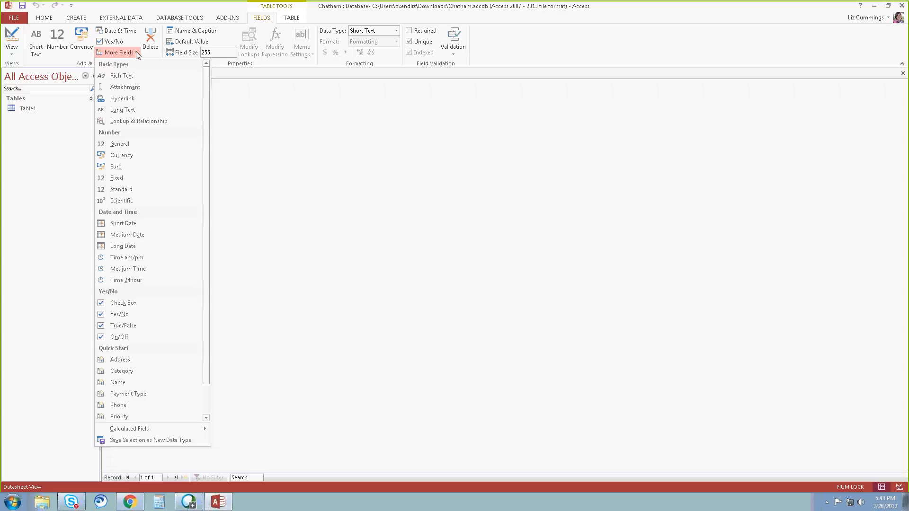
{"action": "left_click", "coordinate": [63, 56]}
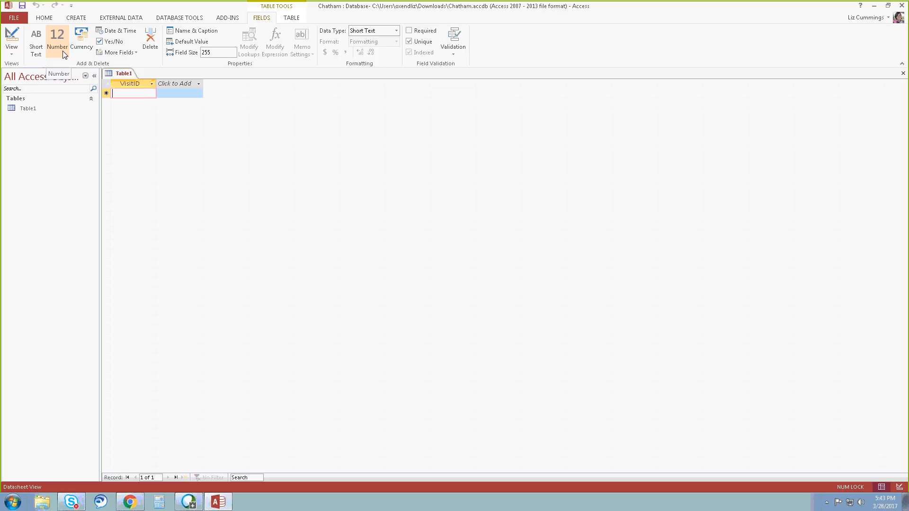
{"action": "left_click", "coordinate": [37, 51]}
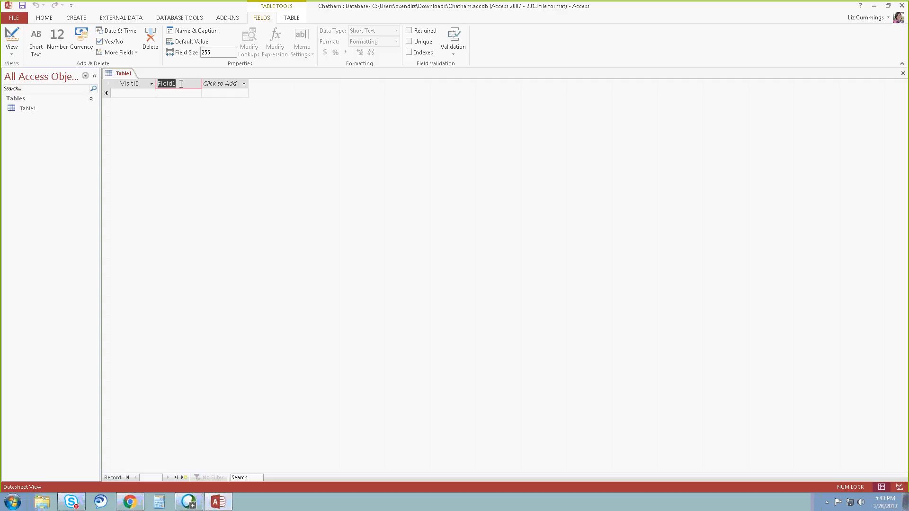
{"action": "type", "text": "PatientID"}
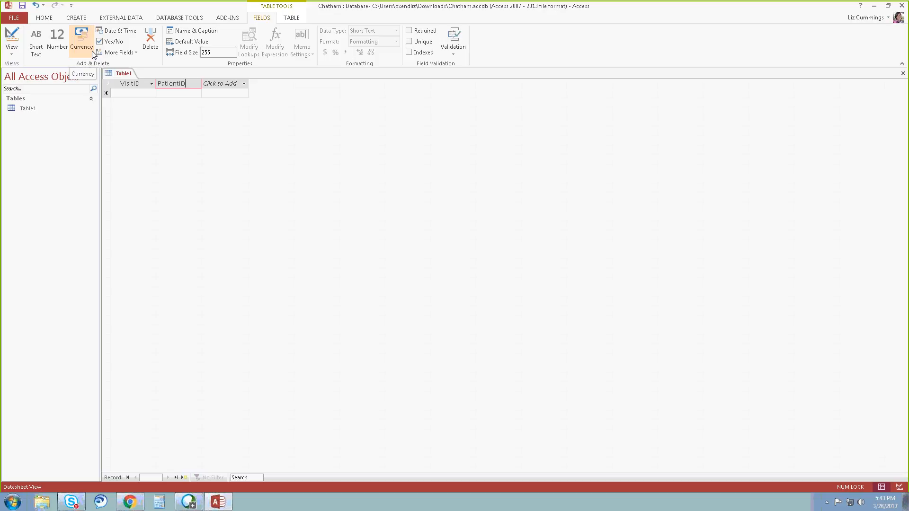
{"action": "left_click", "coordinate": [119, 35]}
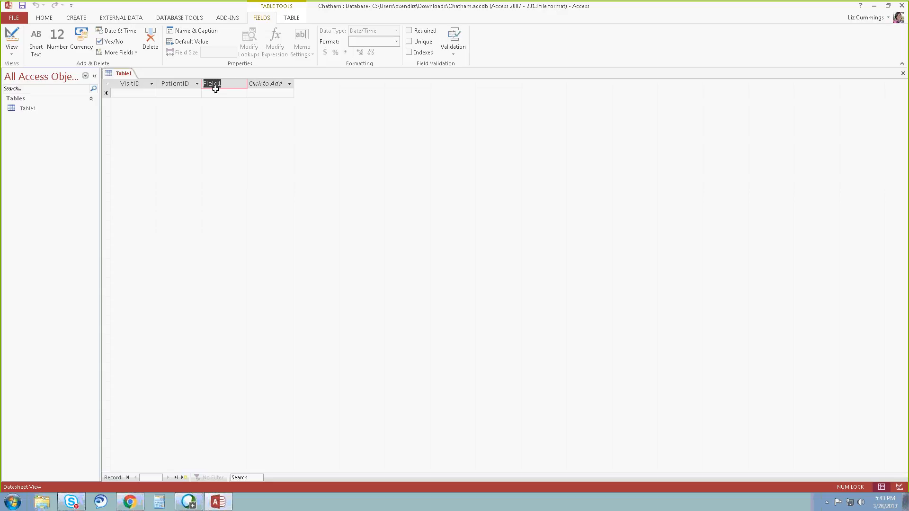
{"action": "type", "text": "VisitDate"}
Add a Short Text field named Reason and a Yes/No field named WalkIn after VisitDate.
{"action": "left_click", "coordinate": [291, 86]}
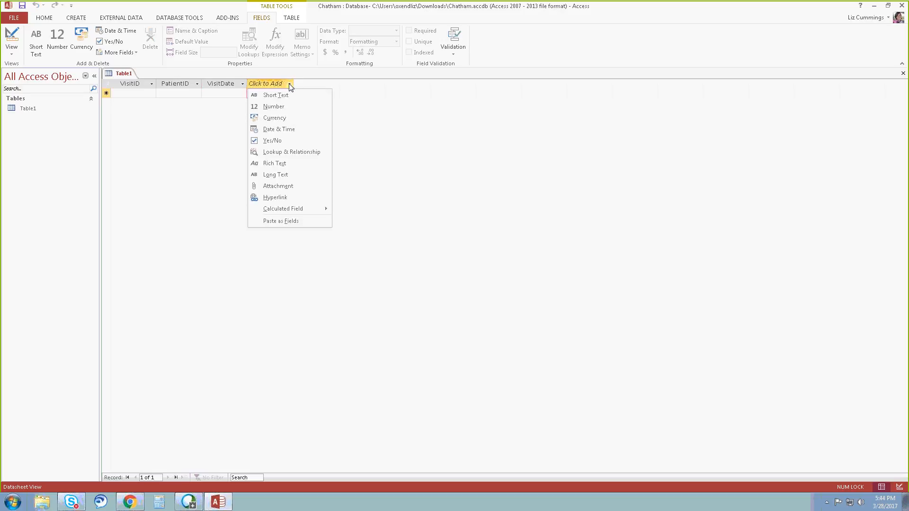
{"action": "left_click", "coordinate": [280, 88]}
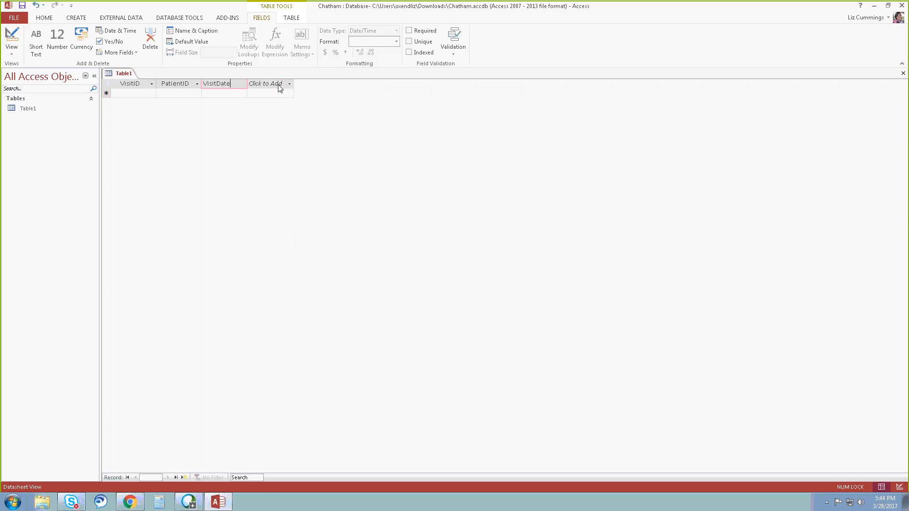
{"action": "left_click", "coordinate": [285, 96]}
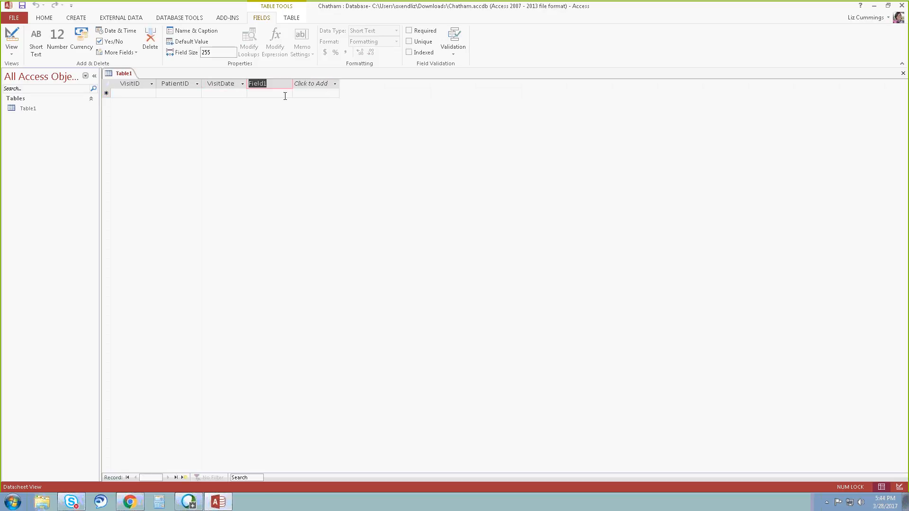
{"action": "type", "text": "Reason"}
{"action": "left_click", "coordinate": [332, 83]}
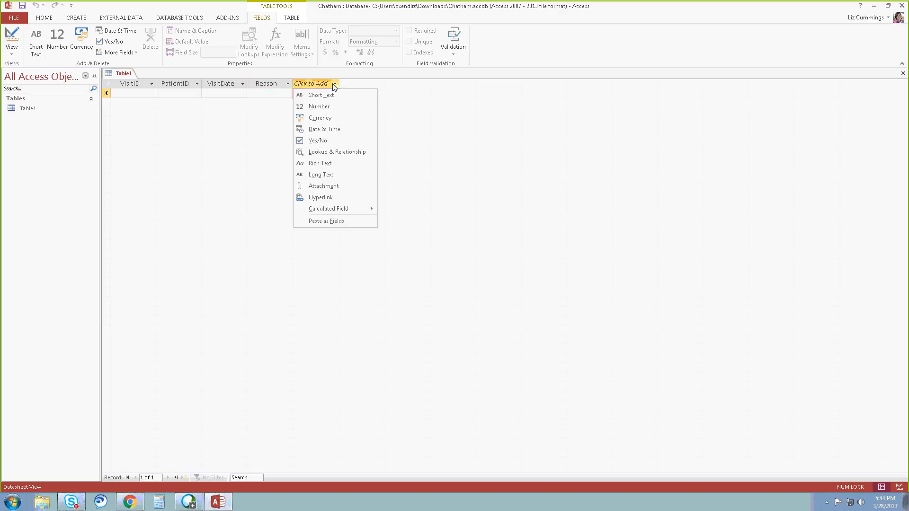
{"action": "left_click", "coordinate": [325, 140]}
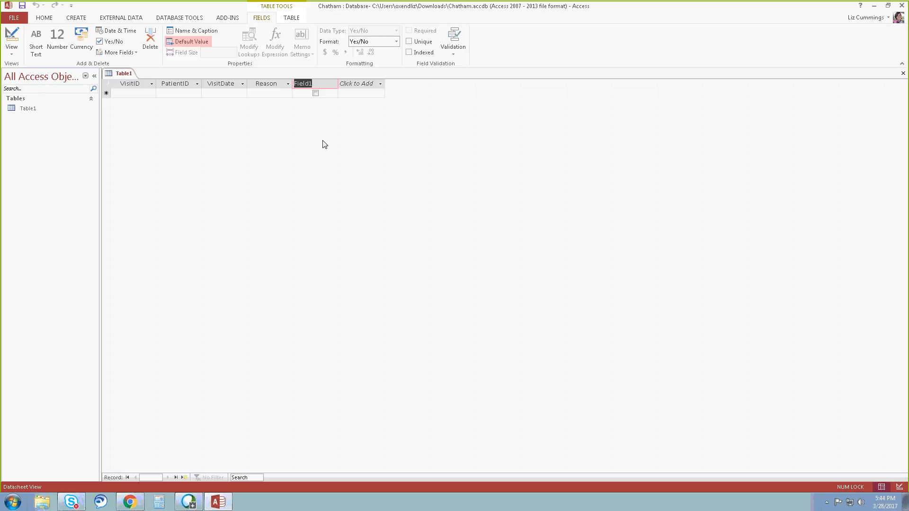
{"action": "type", "text": "WalkIn"}
Start the first record with VisitID 1550, the patient's ID number and the visit date 12/1/2015.
{"action": "left_click", "coordinate": [149, 95]}
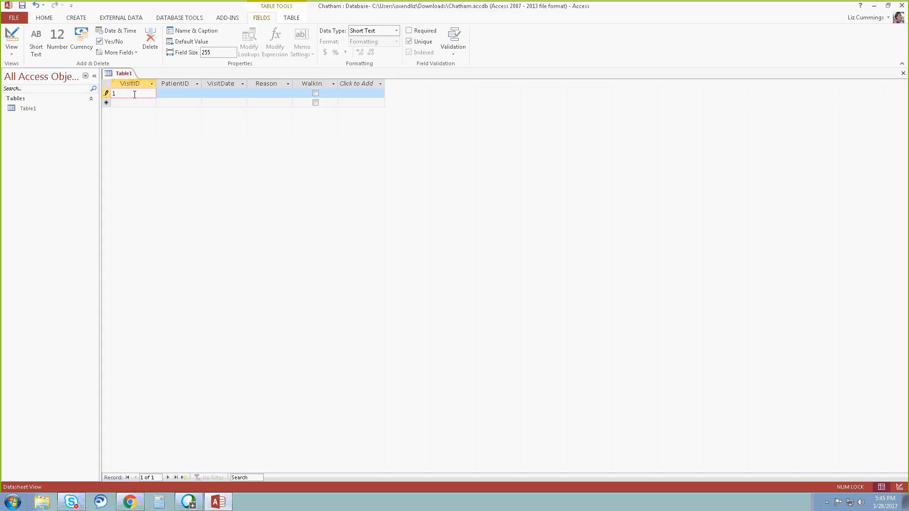
{"action": "type", "text": "550"}
{"action": "key", "text": "Tab"}
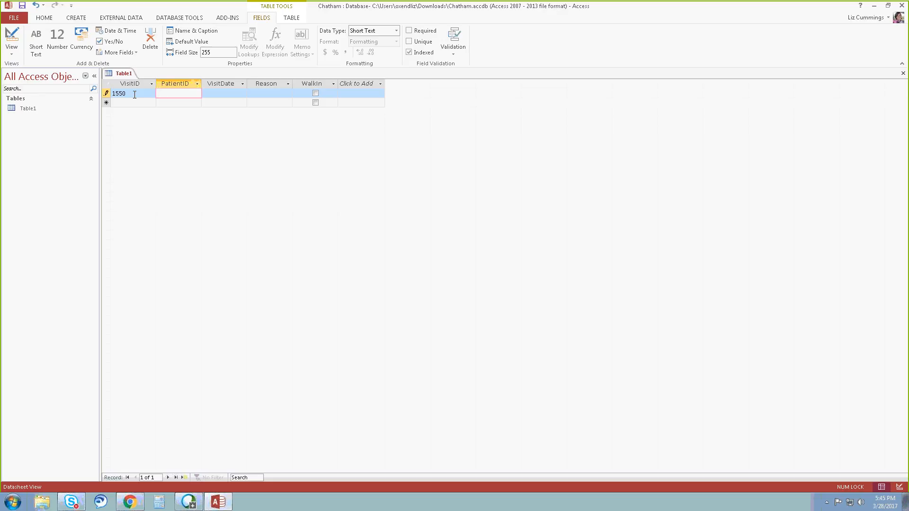
{"action": "type", "text": "22549"}
{"action": "key", "text": "Tab"}
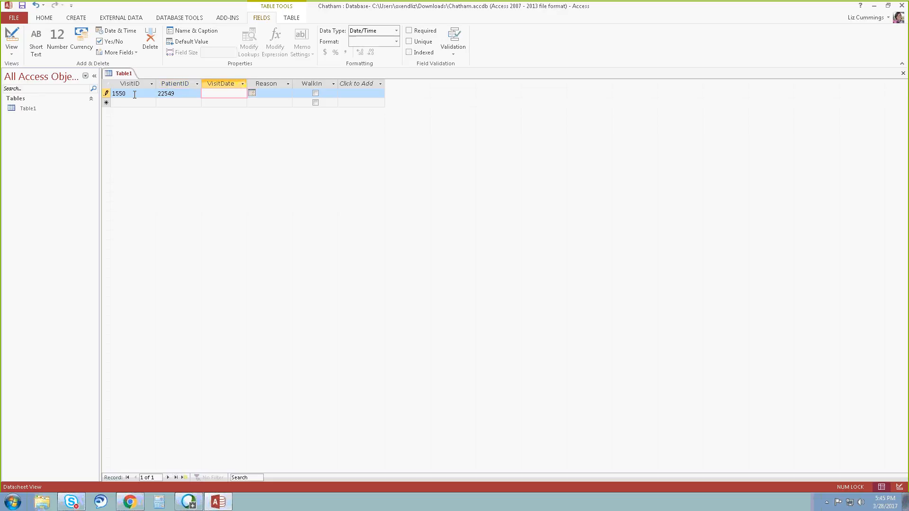
{"action": "type", "text": "12/1/2015"}
{"action": "key", "text": "Tab"}
Enter Influenza as the first record's reason and mark the visit as a walk-in.
{"action": "type", "text": "I"}
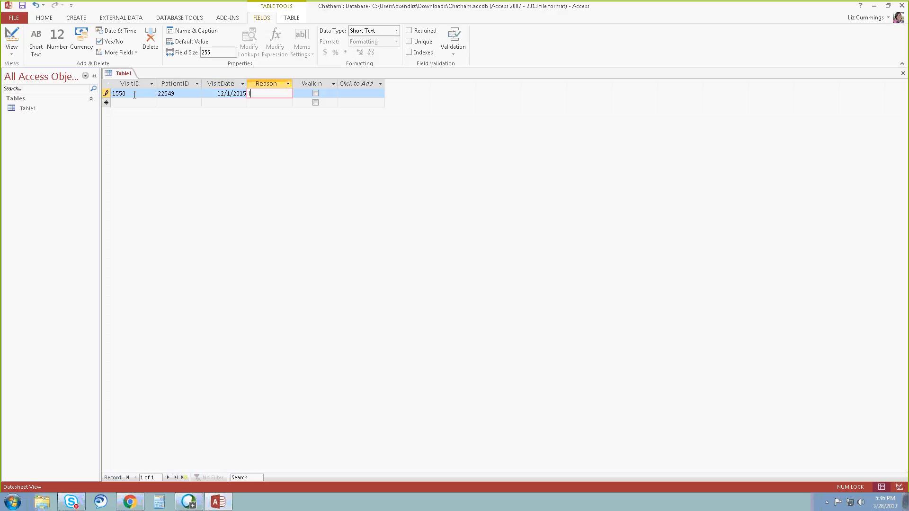
{"action": "type", "text": "nfluenza"}
{"action": "left_click", "coordinate": [316, 94]}
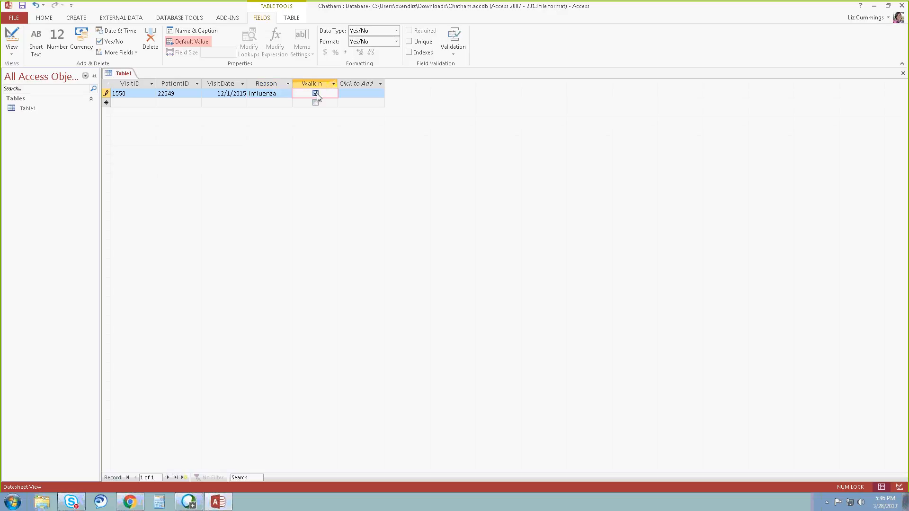
Start the second record with VisitID 1527, the patient's ID number and the visit date 11/9/2015.
{"action": "left_click", "coordinate": [143, 101]}
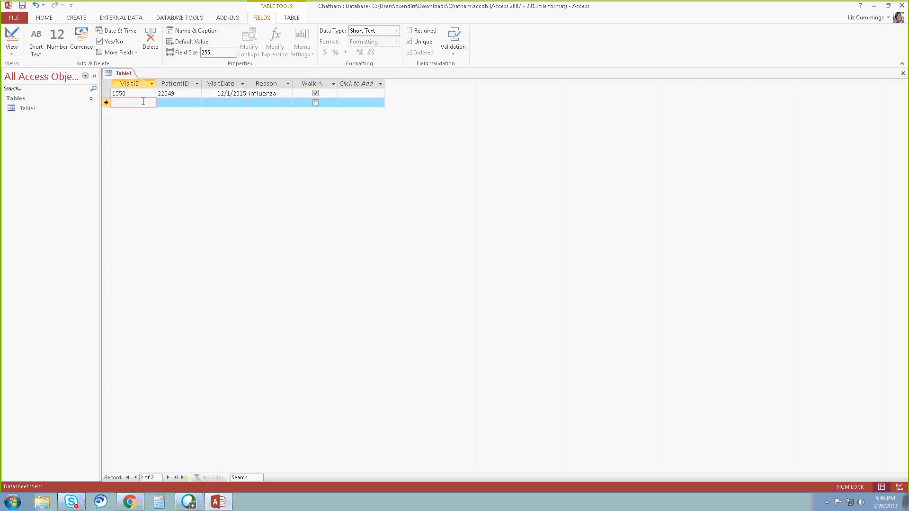
{"action": "type", "text": "1527"}
{"action": "key", "text": "Tab"}
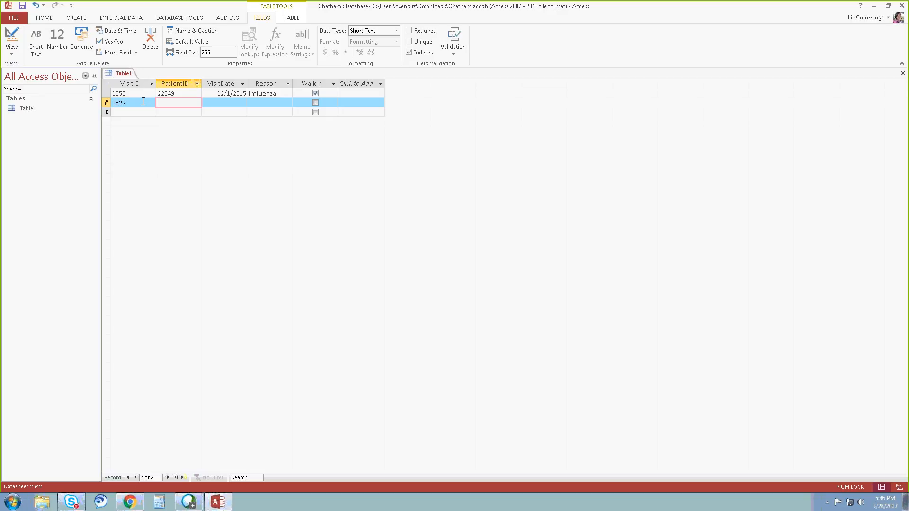
{"action": "type", "text": "22522"}
{"action": "key", "text": "Tab"}
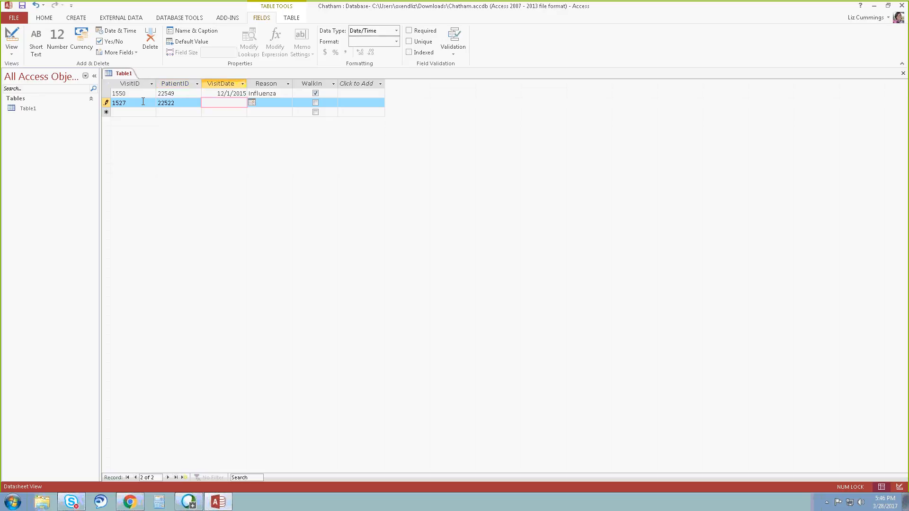
{"action": "type", "text": "11/"}
{"action": "type", "text": "9/2015"}
{"action": "key", "text": "Tab"}
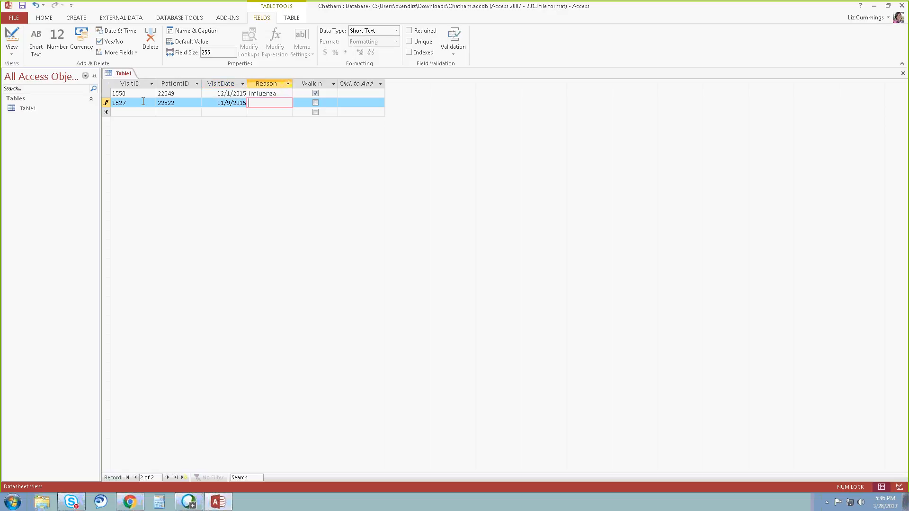
Enter "Allergies - environmental" as the second record's reason and mark the visit as a walk-in.
{"action": "type", "text": "All"}
{"action": "type", "text": "ergies -"}
{"action": "type", "text": " environm"}
{"action": "type", "text": "ental"}
{"action": "key", "text": "Tab"}
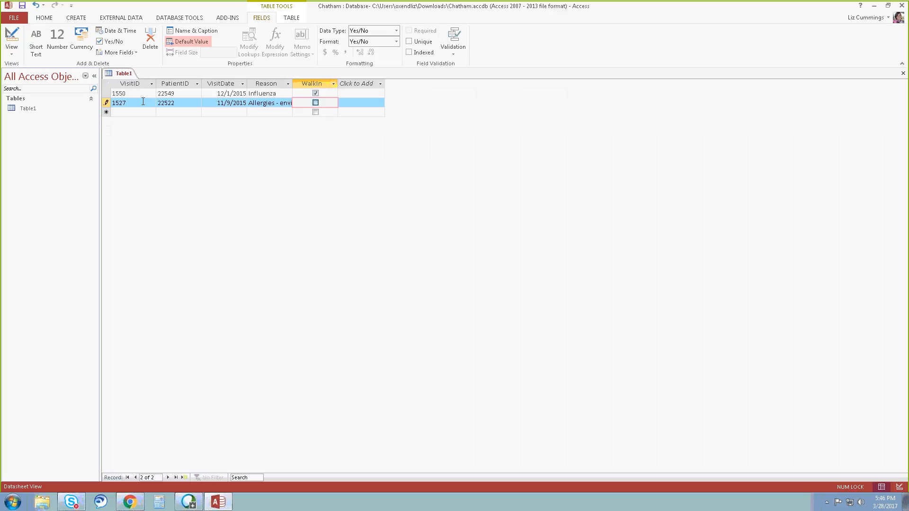
{"action": "key", "text": "space"}
{"action": "key", "text": "space"}
Collapse the Navigation Pane and expand it again.
{"action": "left_click", "coordinate": [96, 78]}
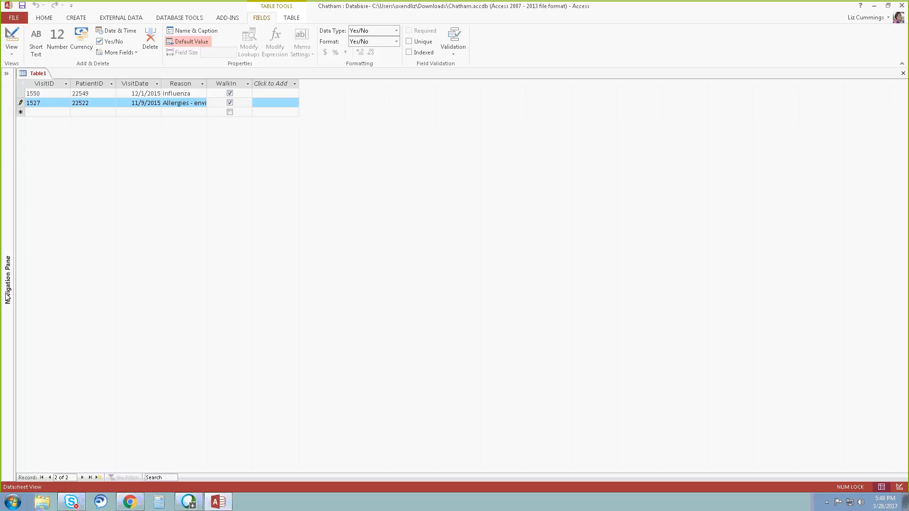
{"action": "left_click", "coordinate": [7, 73]}
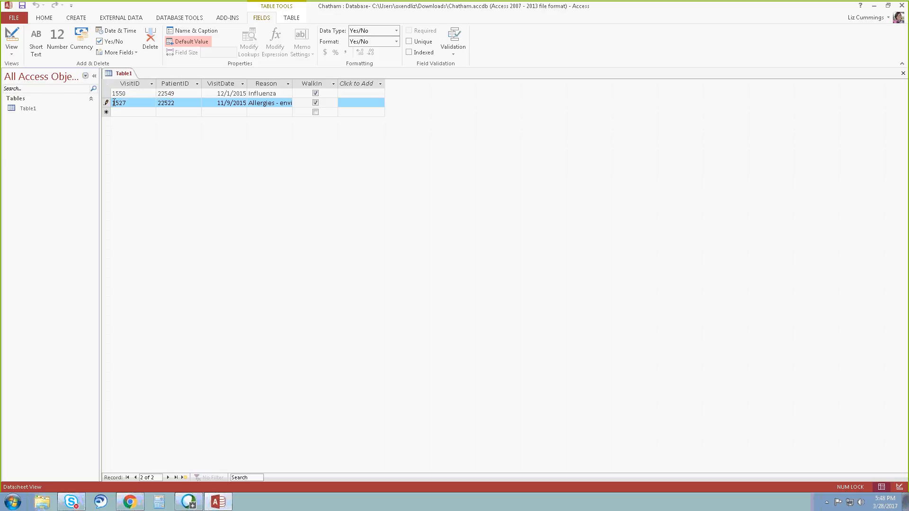
Select all columns of the table and fit their widths to their contents.
{"action": "left_click", "coordinate": [106, 84]}
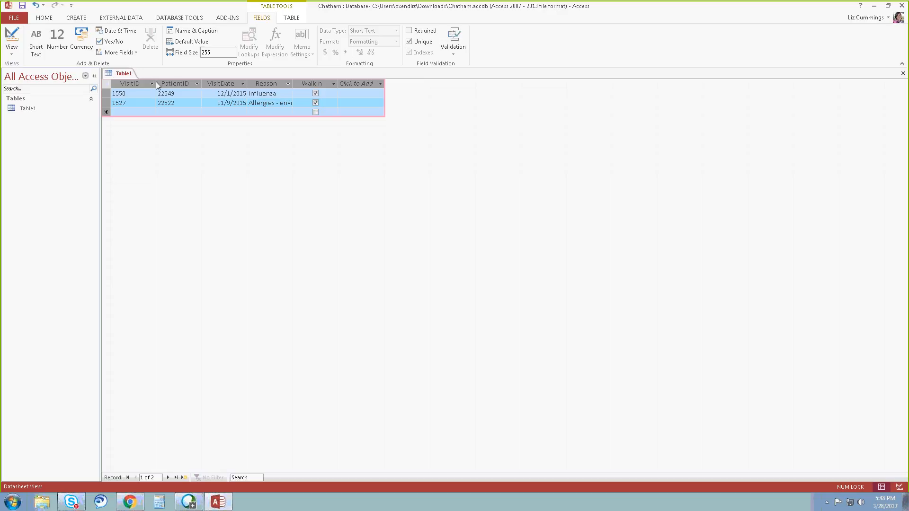
{"action": "double_click", "coordinate": [202, 81]}
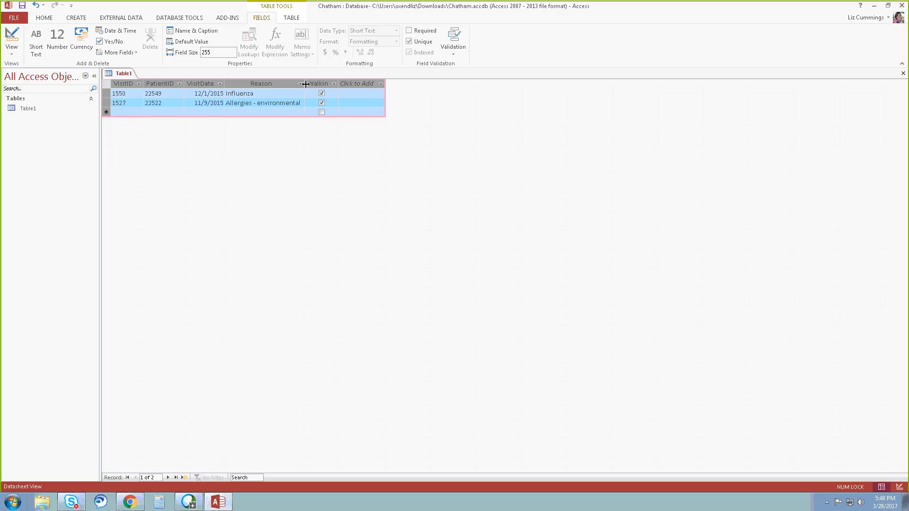
{"action": "left_click_drag", "start_coordinate": [306, 84], "coordinate": [306, 83]}
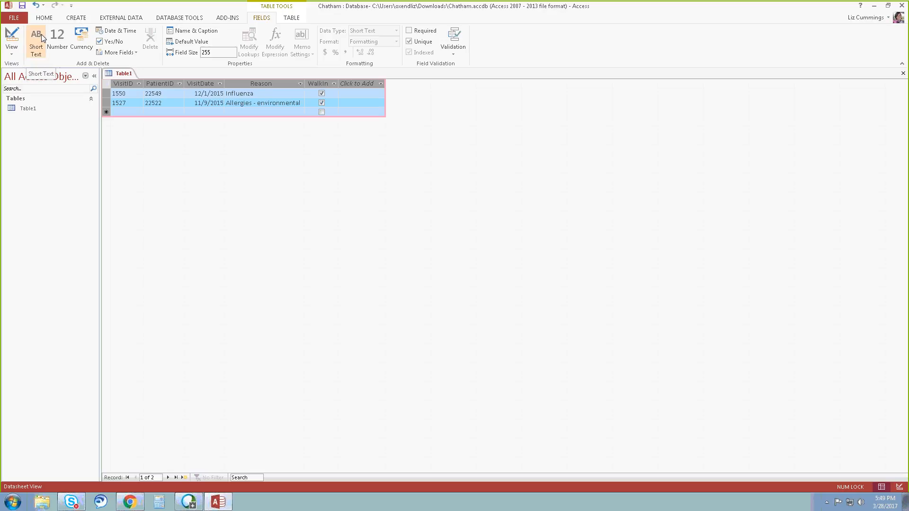
Save the table under the name Visit.
{"action": "left_click", "coordinate": [22, 6]}
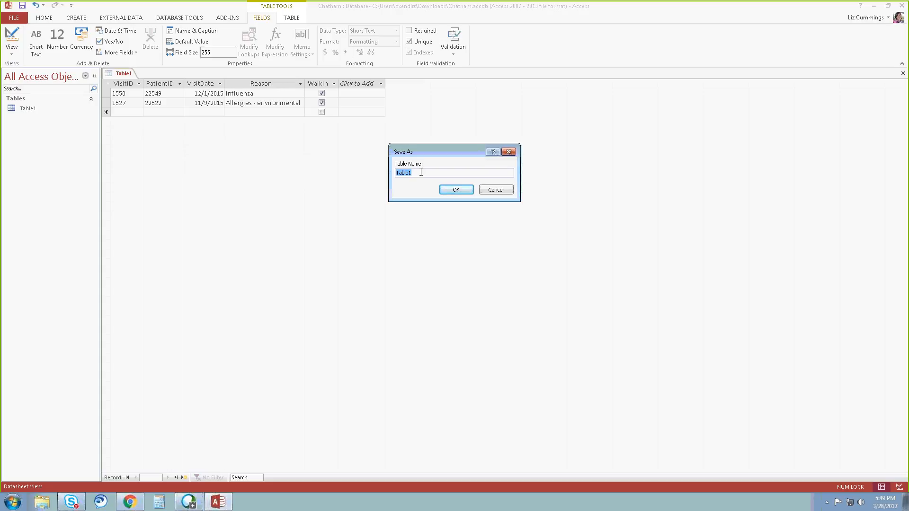
{"action": "type", "text": "Visit"}
{"action": "left_click", "coordinate": [456, 189]}
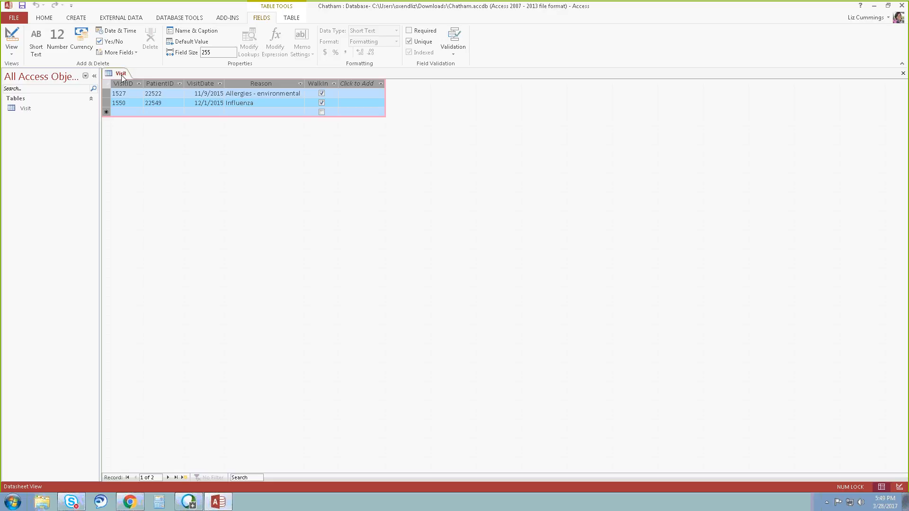
Start a third record in the Visit table with VisitID 1548, the patient's ID number and the visit date 11/30/2015.
{"action": "left_click", "coordinate": [113, 103]}
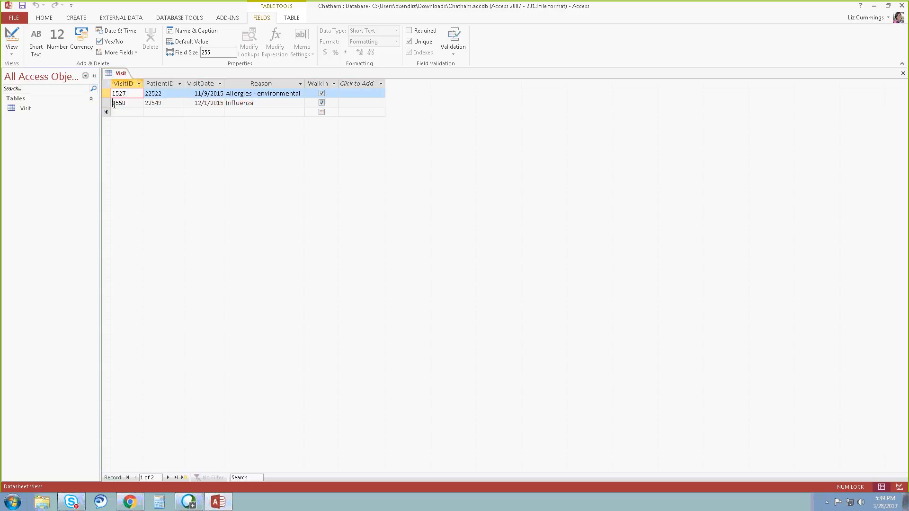
{"action": "left_click", "coordinate": [117, 113]}
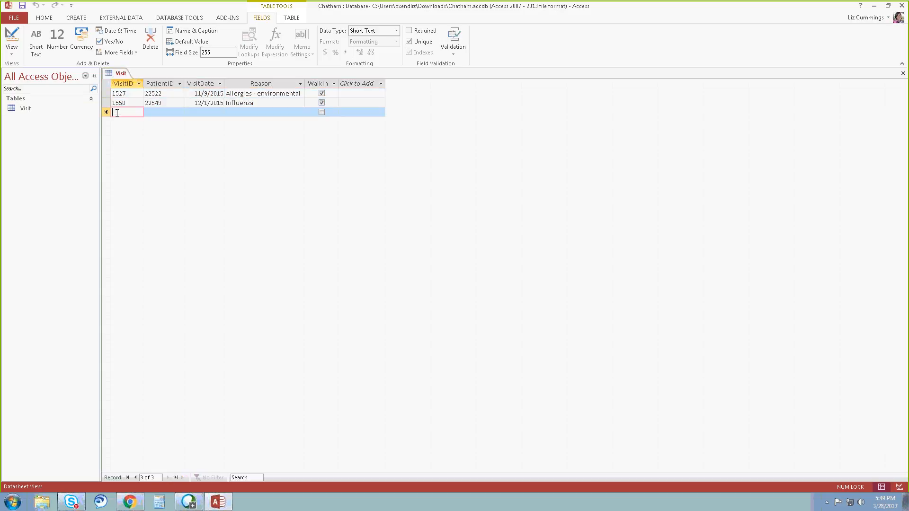
{"action": "left_click", "coordinate": [44, 18]}
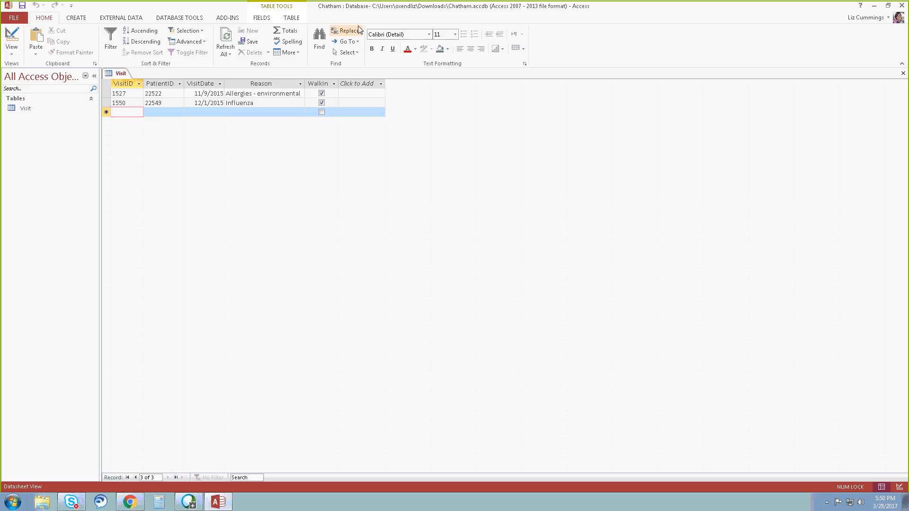
{"action": "left_click", "coordinate": [122, 103]}
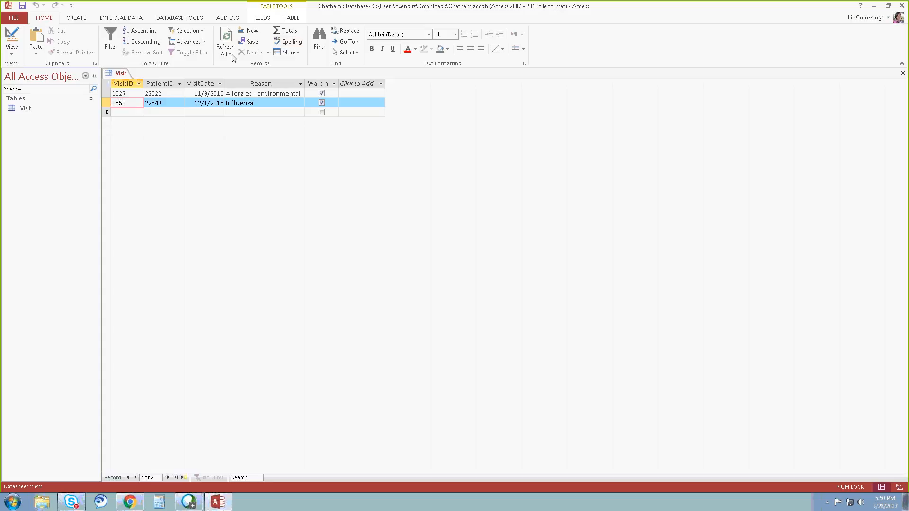
{"action": "left_click", "coordinate": [252, 31]}
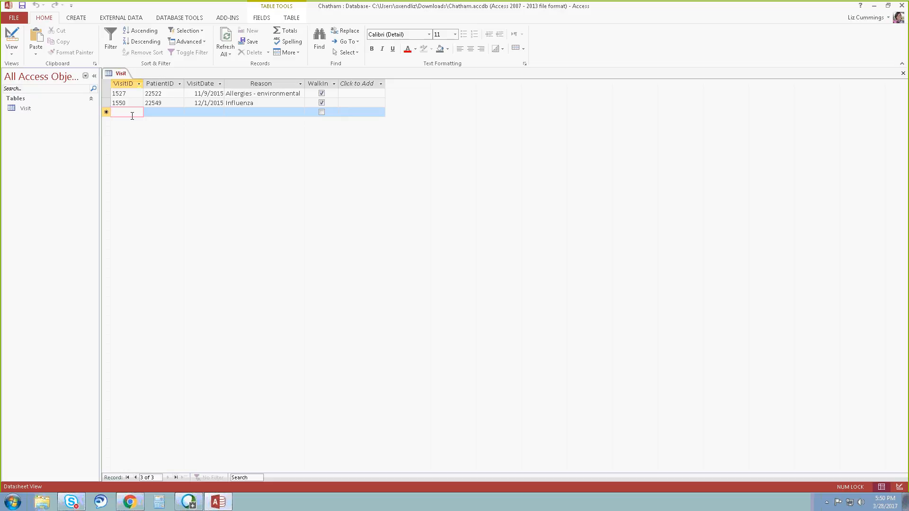
{"action": "type", "text": "1548"}
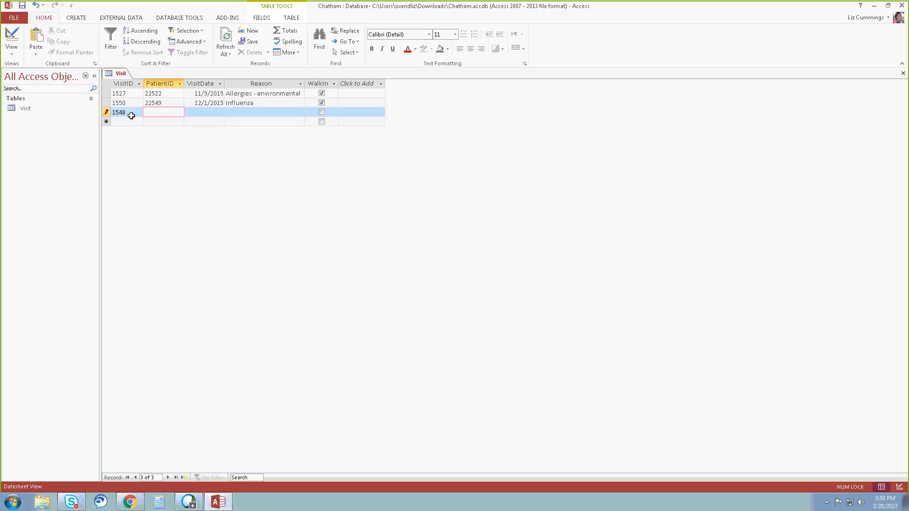
{"action": "type", "text": "22519"}
{"action": "key", "text": "Tab"}
{"action": "type", "text": "11/"}
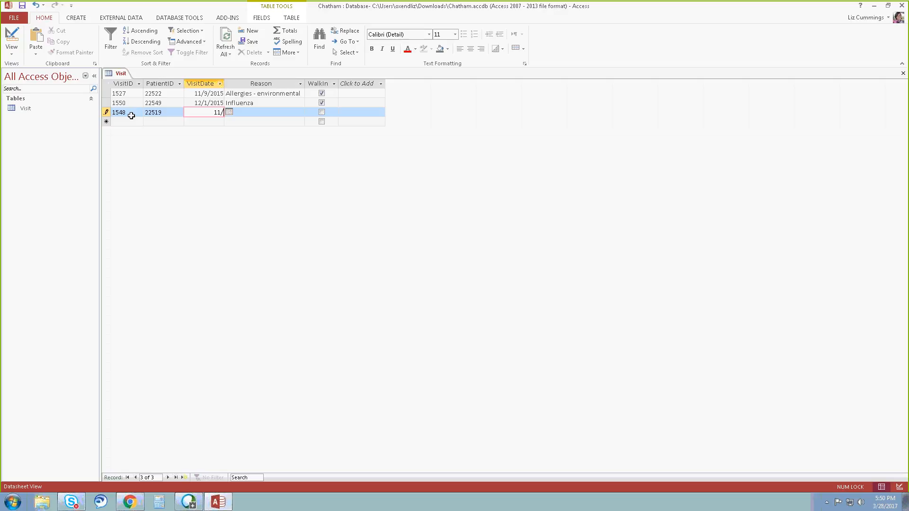
{"action": "type", "text": "30/2015"}
{"action": "key", "text": "Tab"}
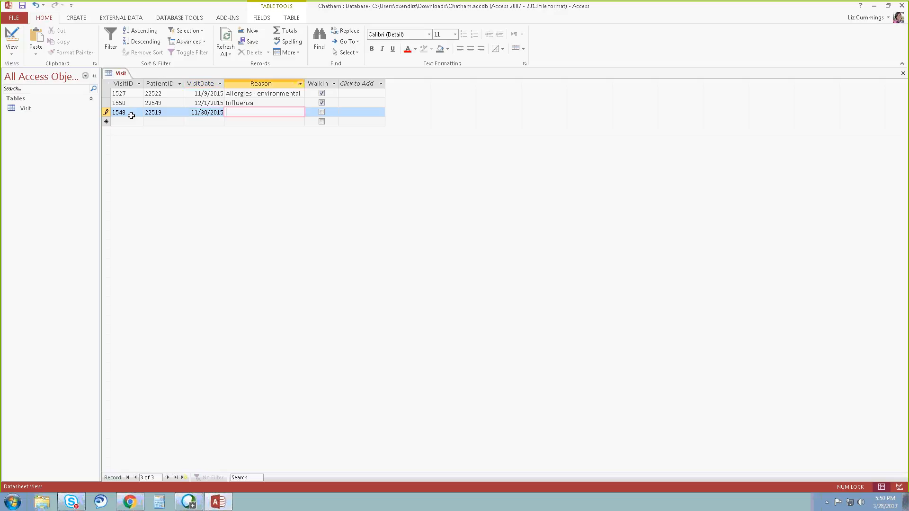
Enter Hypertension as the third record's reason and complete the record without marking it as a walk-in.
{"action": "type", "text": "Hypertension"}
{"action": "key", "text": "Tab"}
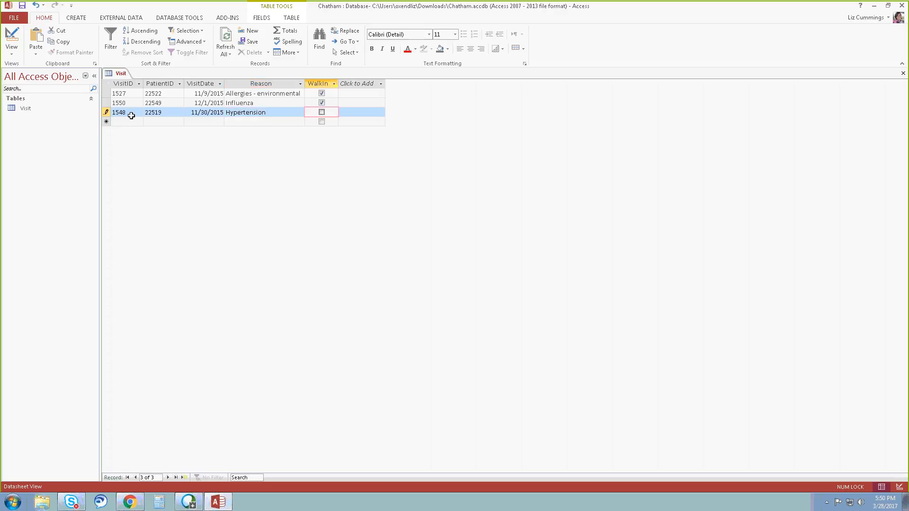
{"action": "key", "text": "Tab"}
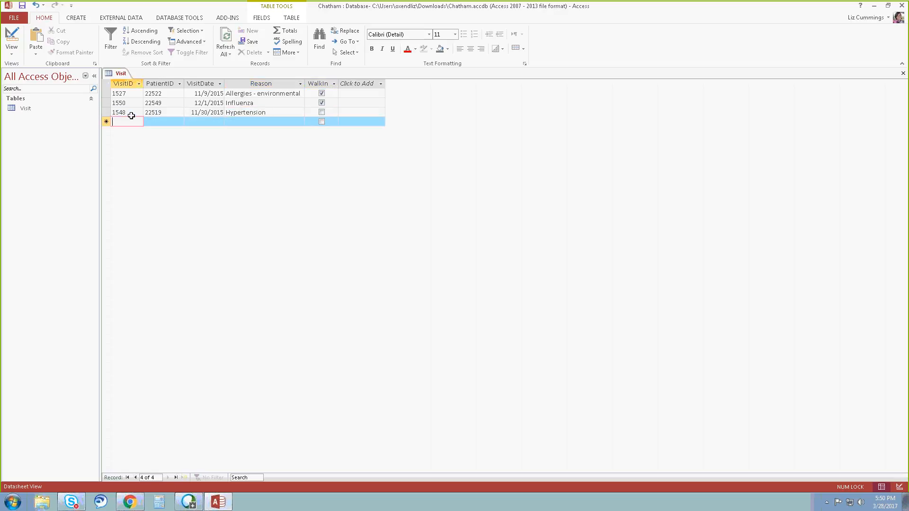
Start the fourth record with VisitID 1560, the patient's ID number and the visit date 12/15/2015.
{"action": "type", "text": "1560"}
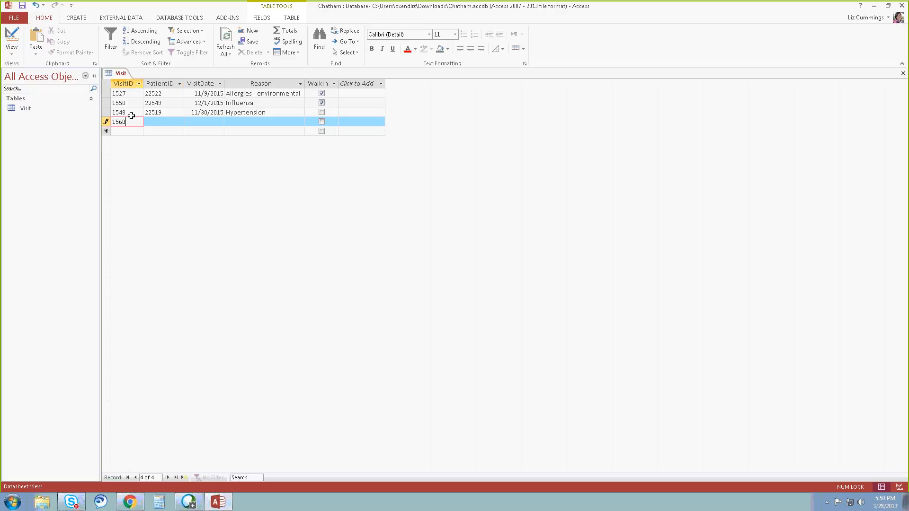
{"action": "key", "text": "Tab"}
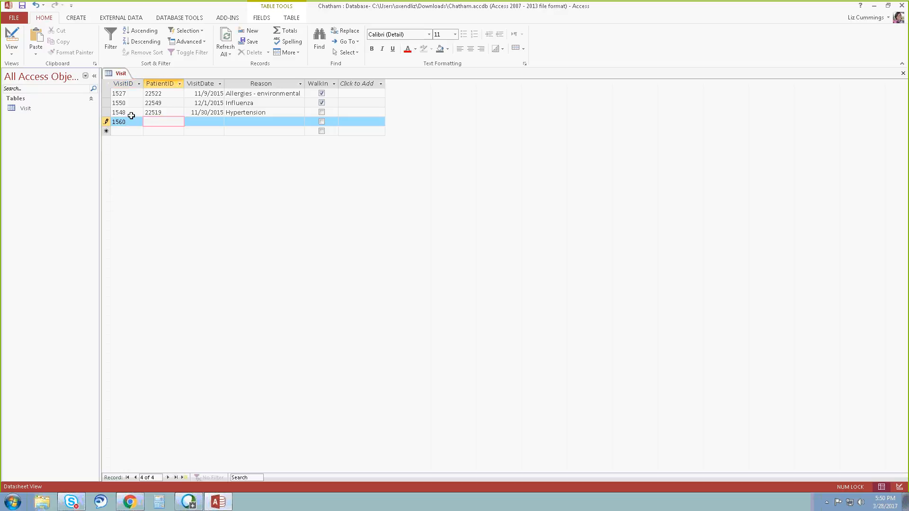
{"action": "type", "text": "22514"}
{"action": "key", "text": "Tab"}
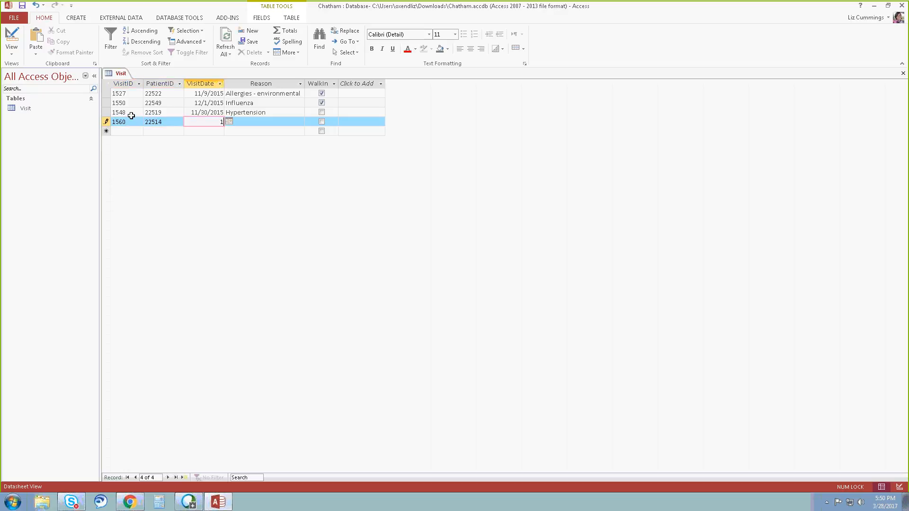
{"action": "type", "text": "12/15/2015"}
{"action": "key", "text": "Tab"}
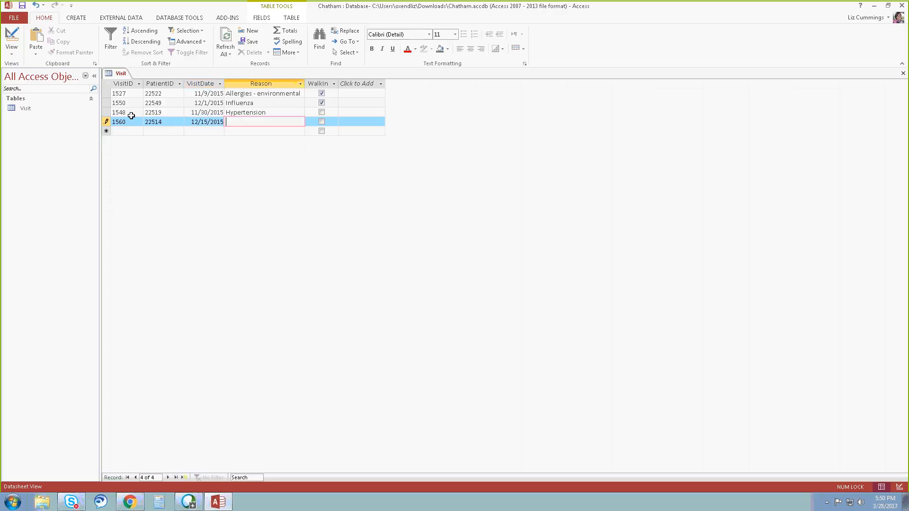
Enter Influenza as the fourth record's reason and mark the visit as a walk-in.
{"action": "type", "text": "Influenza"}
{"action": "key", "text": "Tab"}
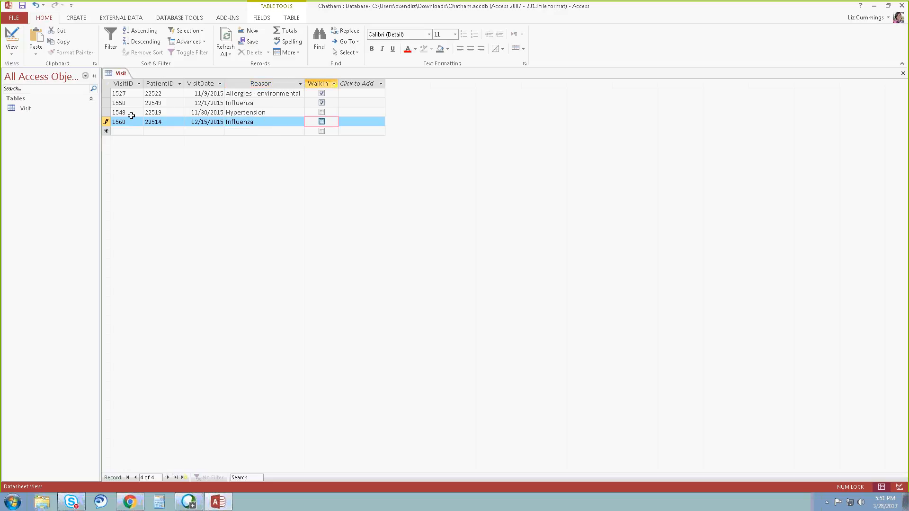
{"action": "key", "text": "space"}
Close the Visit table and reopen it to refresh the order of its records.
{"action": "left_click", "coordinate": [902, 73]}
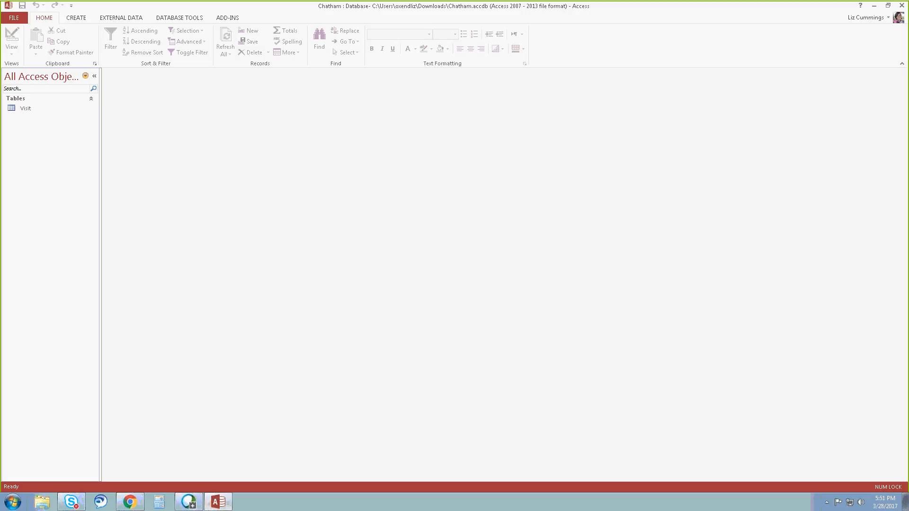
{"action": "mouse_move", "coordinate": [188, 502]}
{"action": "double_click", "coordinate": [25, 108]}
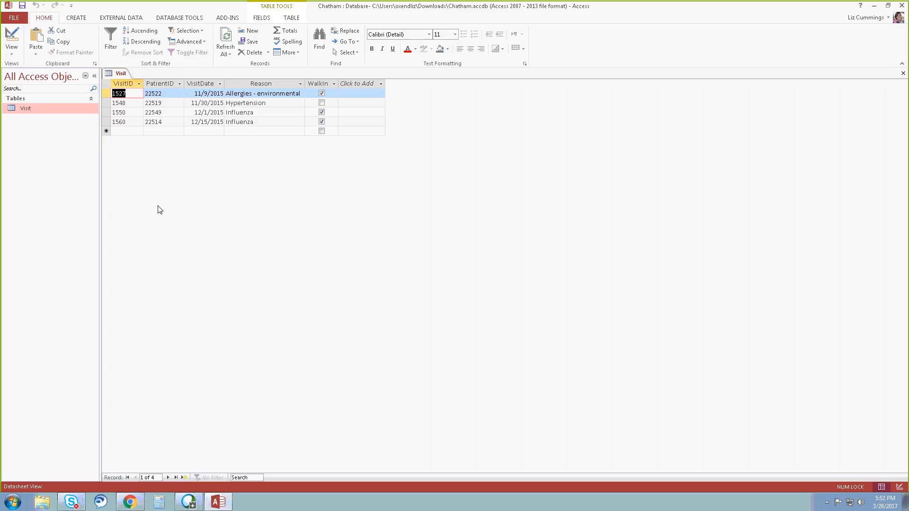
{"action": "left_click", "coordinate": [16, 19]}
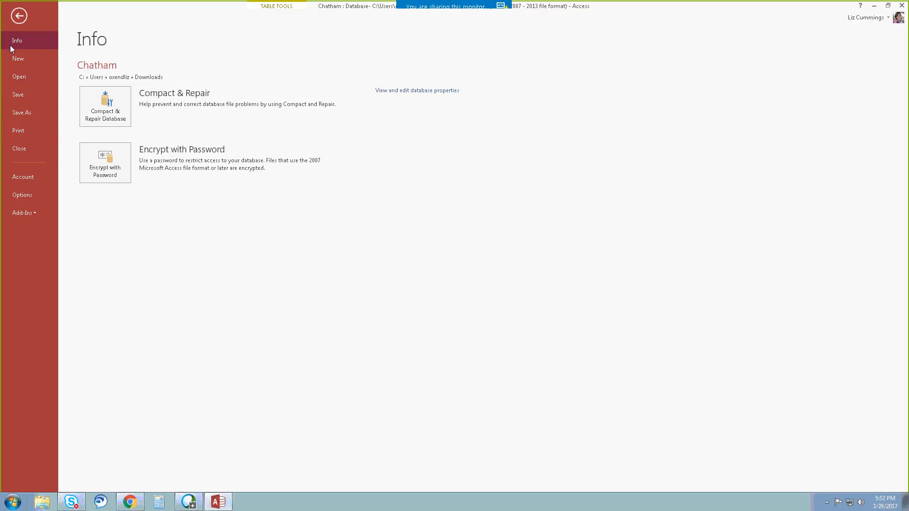
{"action": "left_click", "coordinate": [19, 15]}
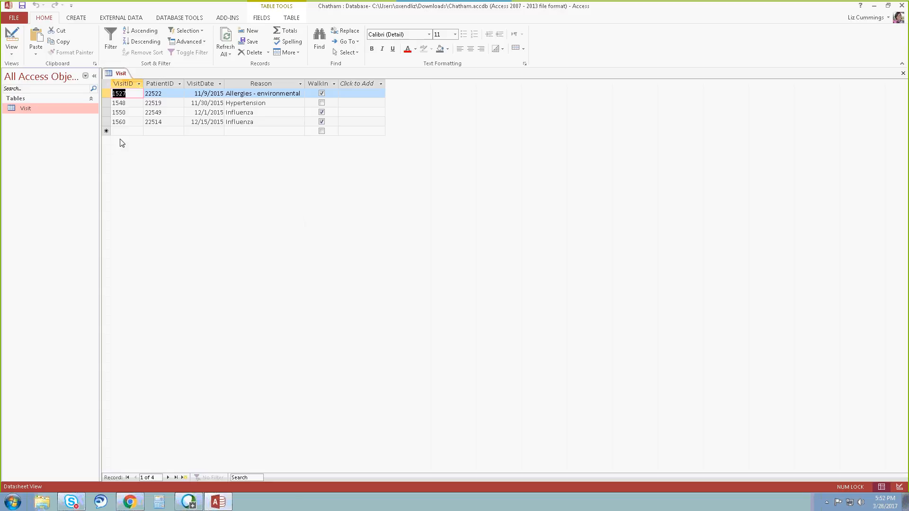
{"action": "left_click", "coordinate": [11, 50]}
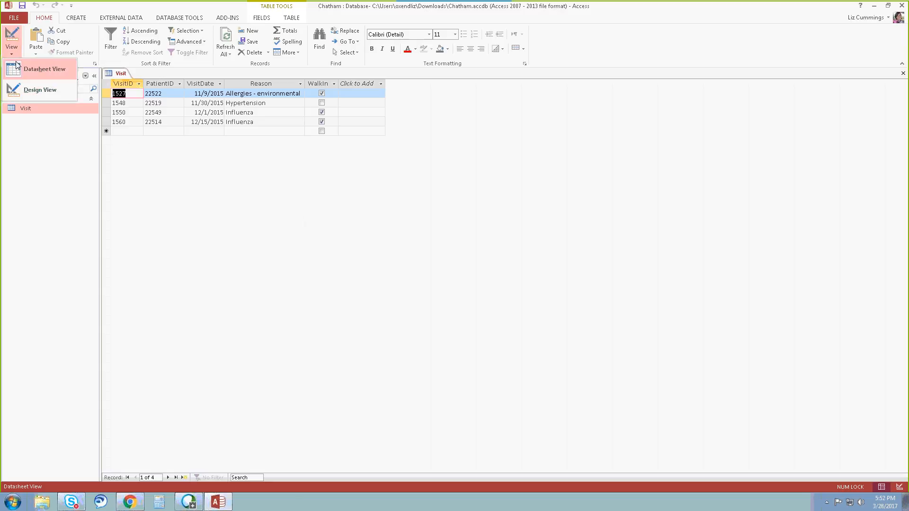
{"action": "left_click", "coordinate": [19, 68]}
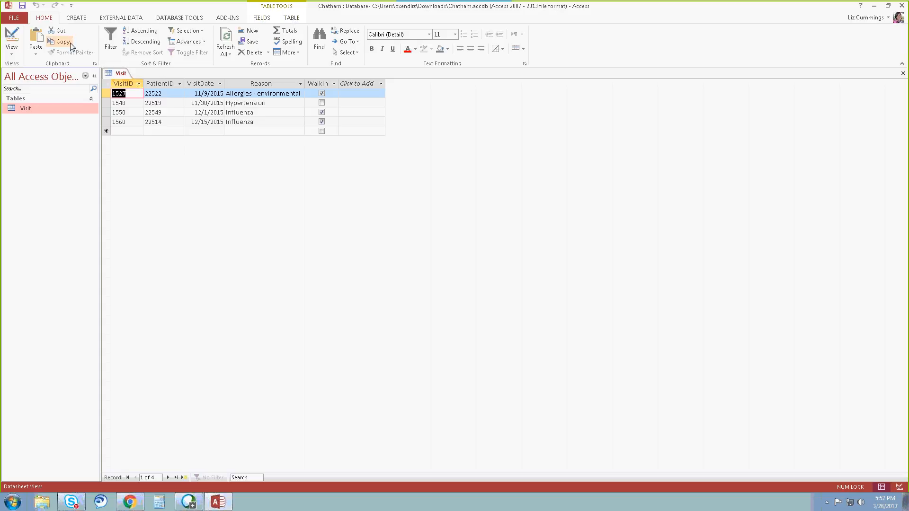
{"action": "left_click", "coordinate": [261, 18]}
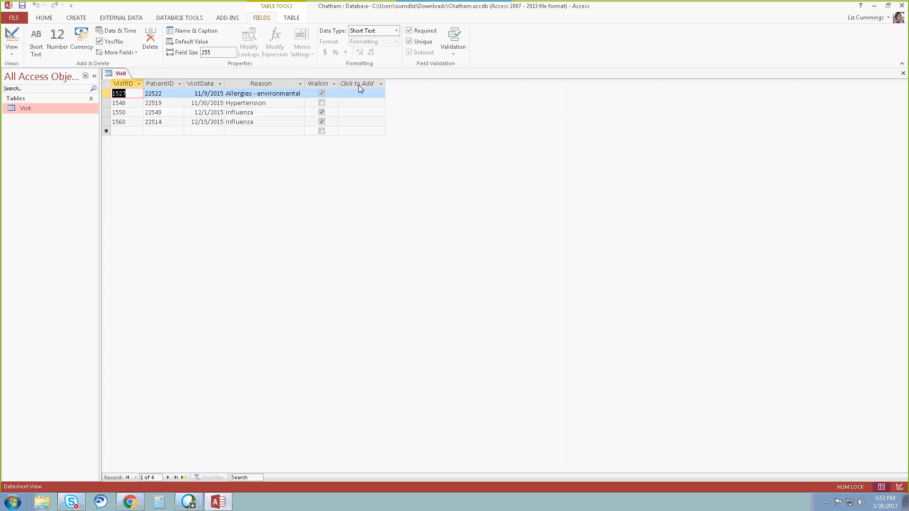
{"action": "left_click", "coordinate": [379, 87]}
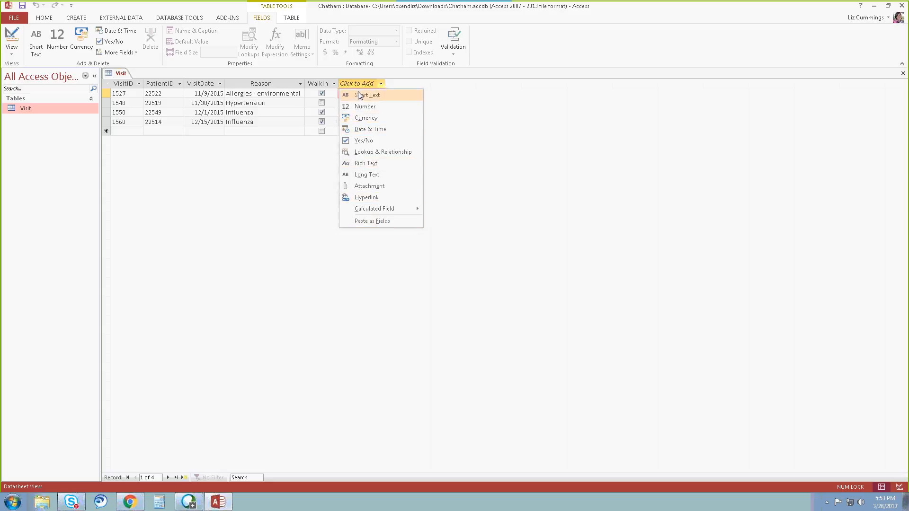
{"action": "left_click", "coordinate": [123, 94]}
{"action": "left_click", "coordinate": [123, 93]}
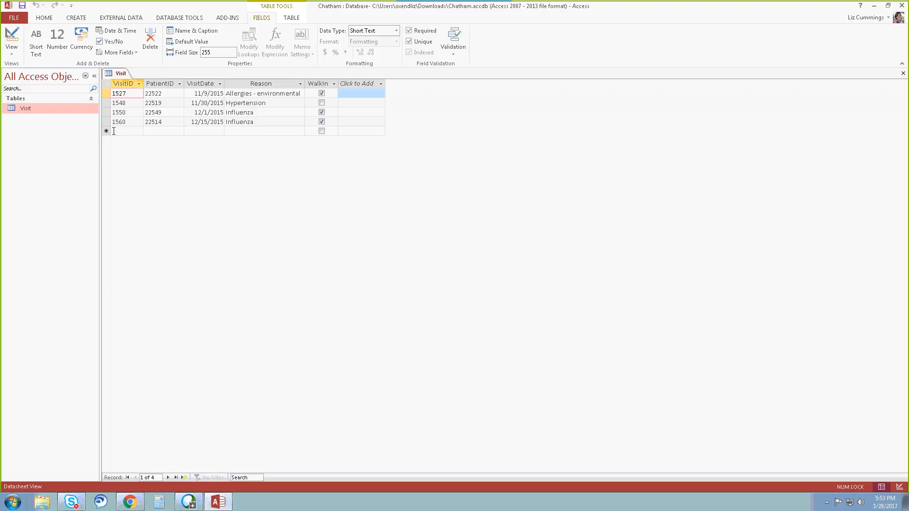
Start the fifth record with VisitID 1538, the patient's ID number and the visit date 11/17/2015.
{"action": "left_click", "coordinate": [117, 130]}
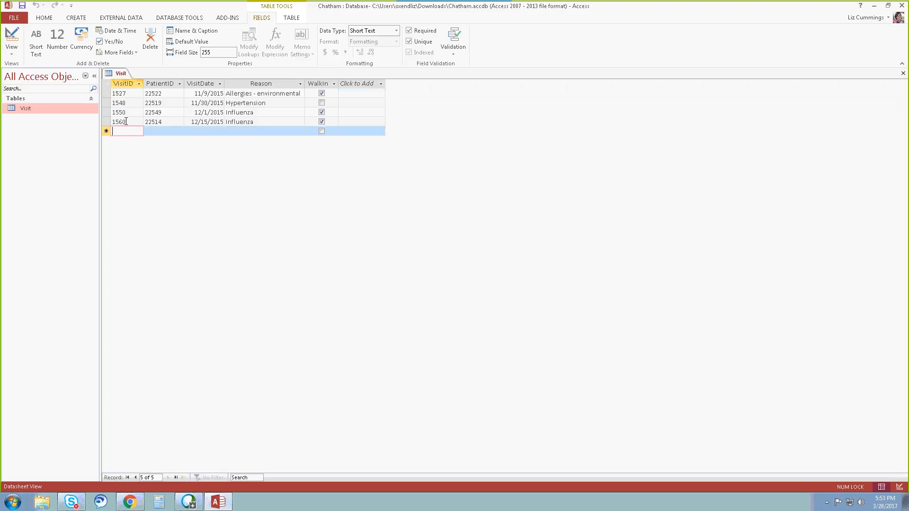
{"action": "left_click", "coordinate": [126, 122]}
{"action": "left_click", "coordinate": [130, 132]}
{"action": "type", "text": "15"}
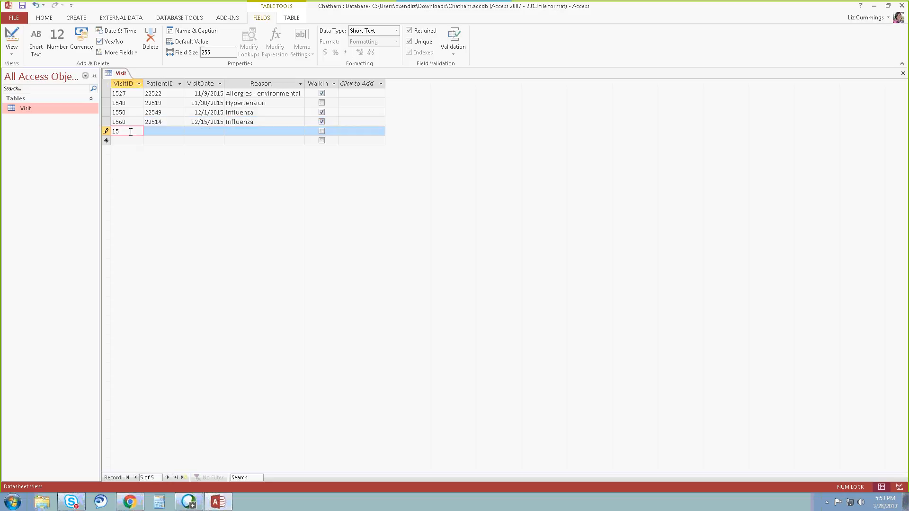
{"action": "type", "text": "38"}
{"action": "left_click", "coordinate": [151, 131]}
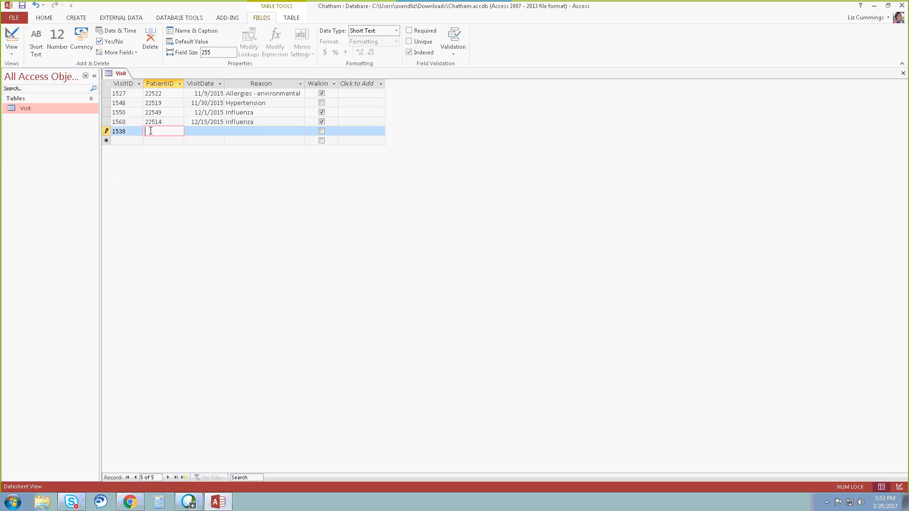
{"action": "type", "text": "22500"}
{"action": "key", "text": "Tab"}
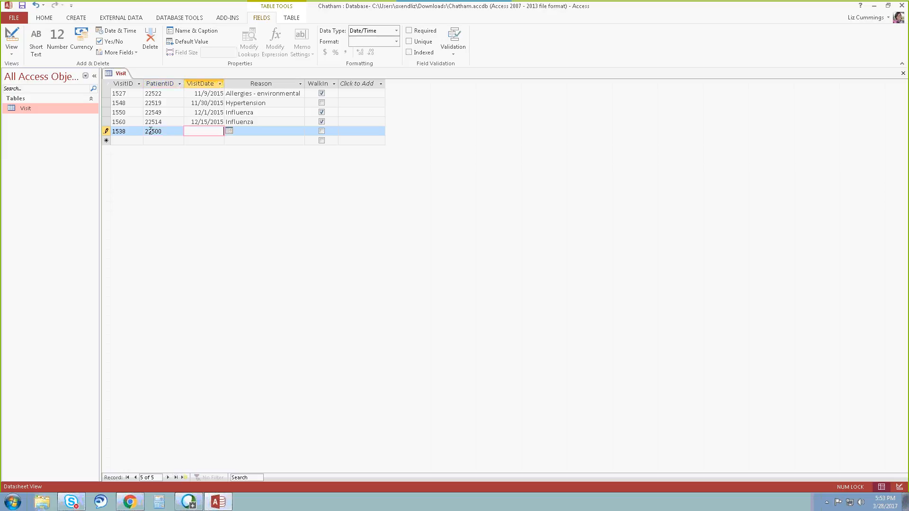
{"action": "type", "text": "11/17/2015"}
{"action": "key", "text": "Tab"}
Enter Migraine as the fifth record's reason, mark the visit as a walk-in and complete the record.
{"action": "type", "text": "Mig"}
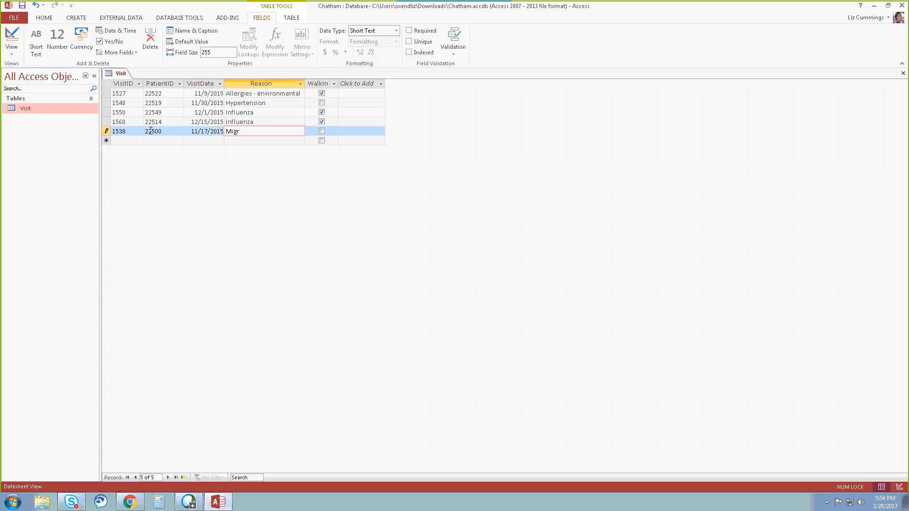
{"action": "type", "text": "raine"}
{"action": "key", "text": "Tab"}
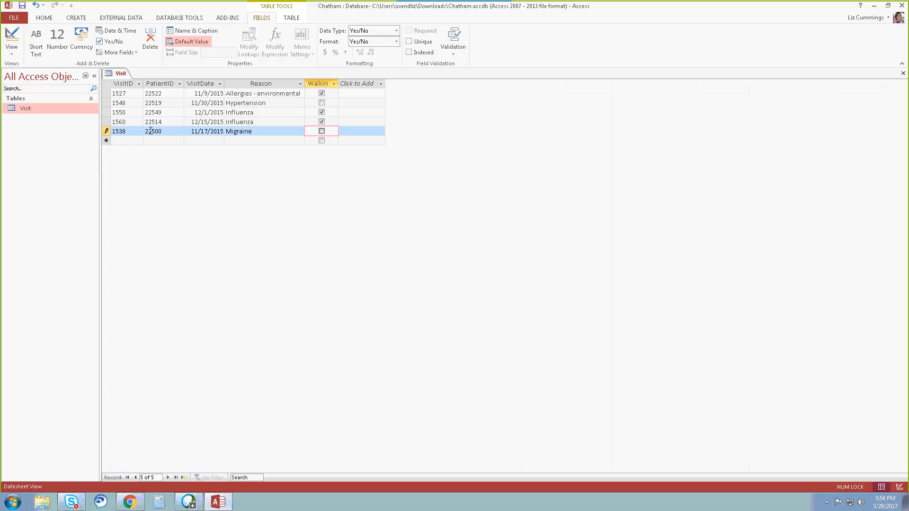
{"action": "key", "text": "space"}
{"action": "key", "text": "space"}
{"action": "key", "text": "space"}
{"action": "key", "text": "Tab"}
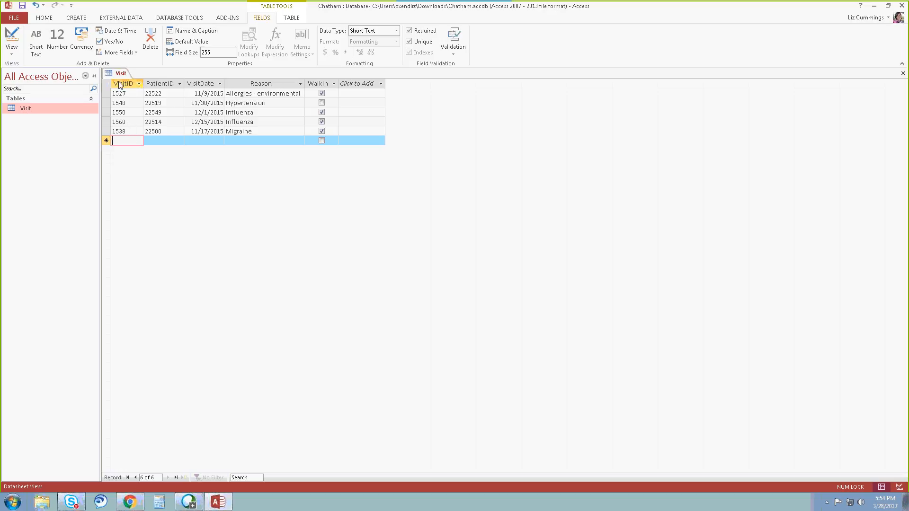
Close and reopen the Visit table so the new record is sorted by VisitID.
{"action": "left_click", "coordinate": [903, 73]}
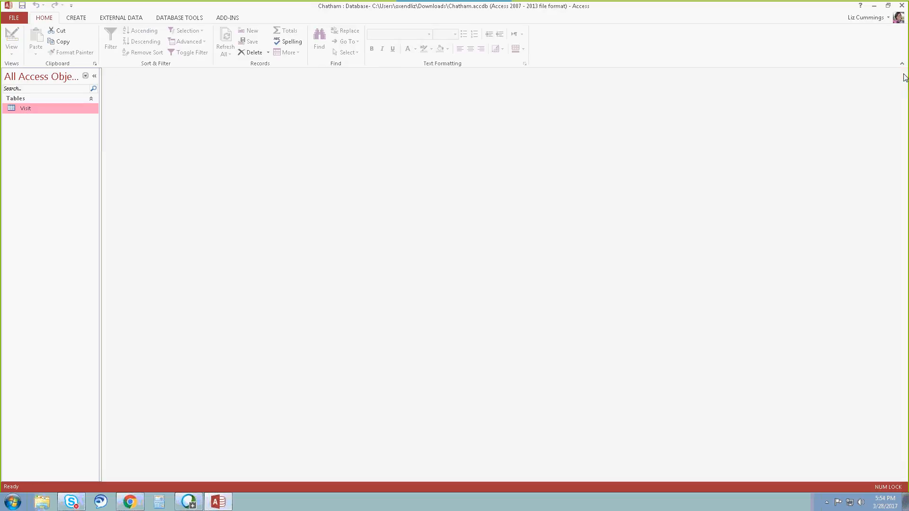
{"action": "double_click", "coordinate": [26, 108]}
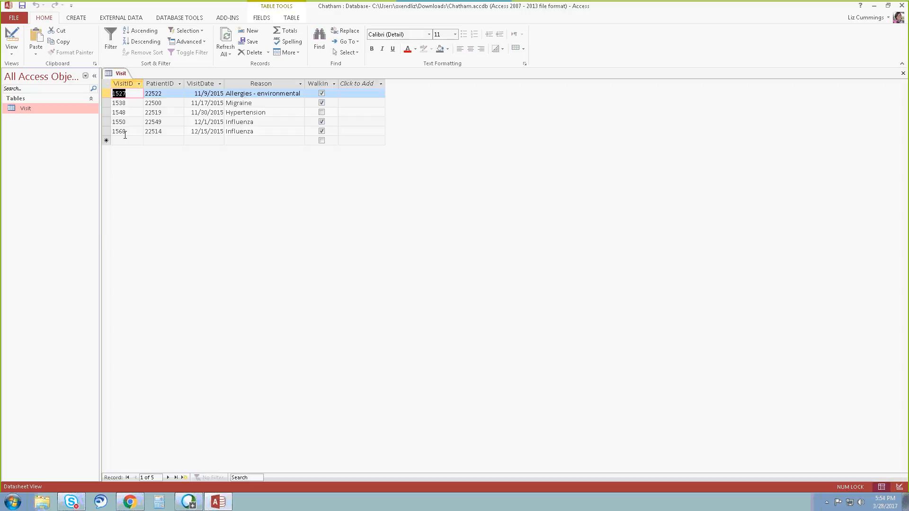